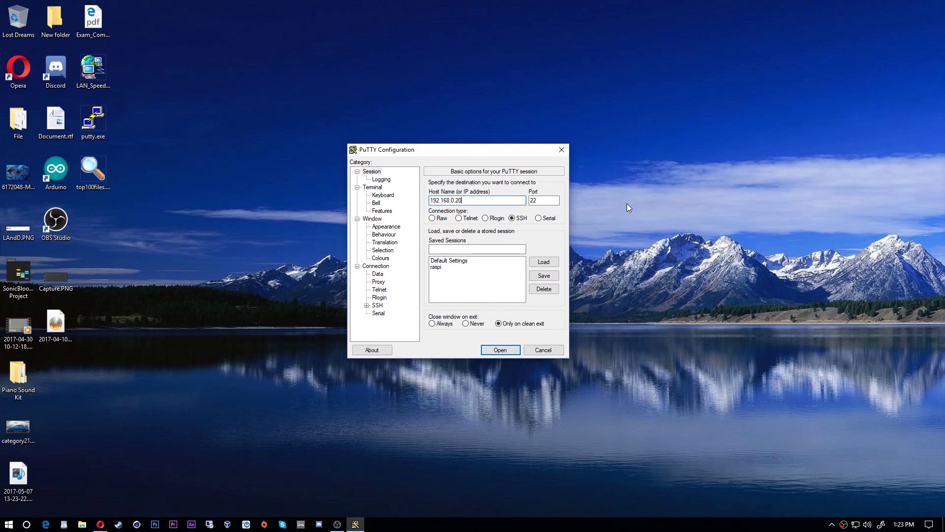
Open the SSH session to 192.168.0.20, accept the new host key and log in as pi
drag(476, 152, 464, 146)
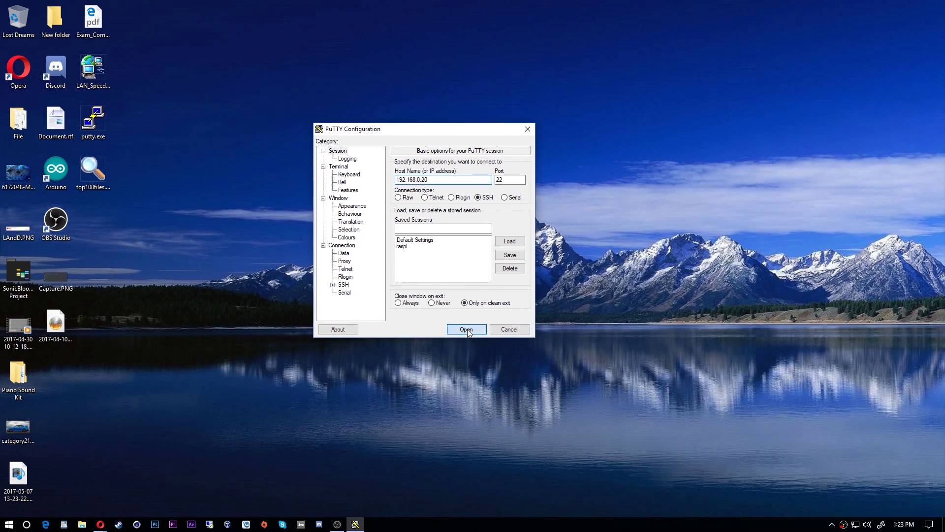
click(489, 342)
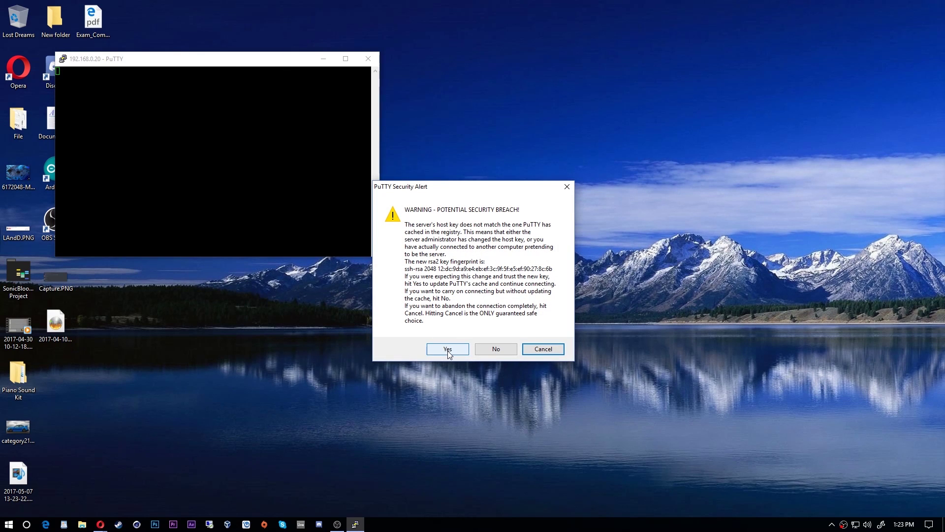
click(448, 349)
drag(148, 58, 307, 54)
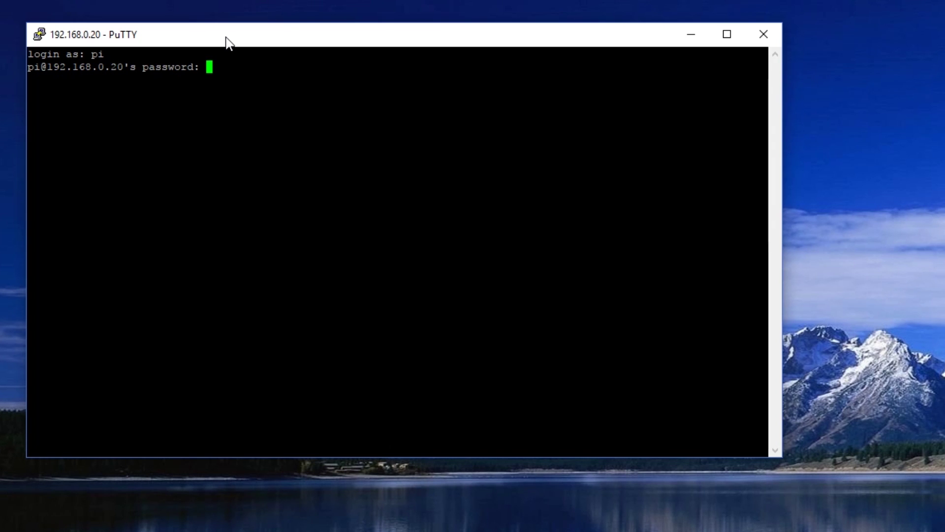
key(Return)
text(sudo )
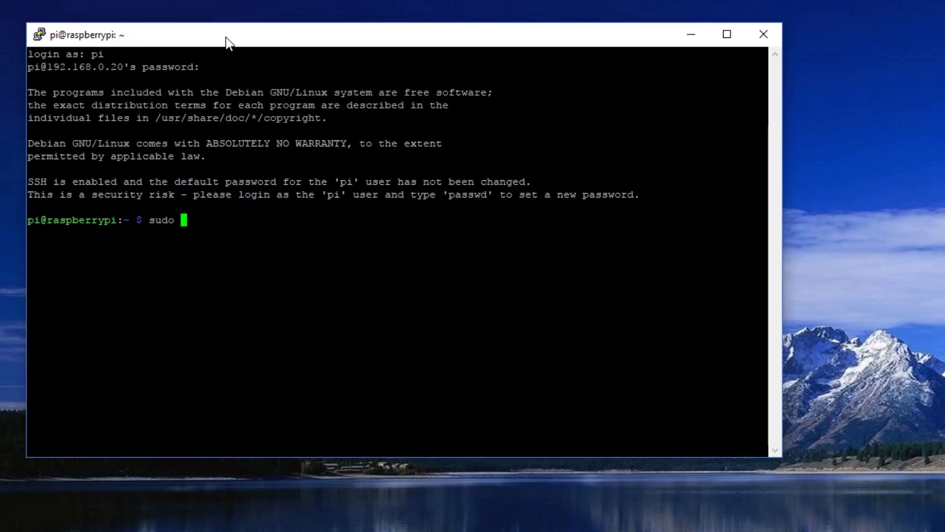
text(apt-g)
text(et )
text(update)
Update the package lists and upgrade the installed packages with apt-get
key(Return)
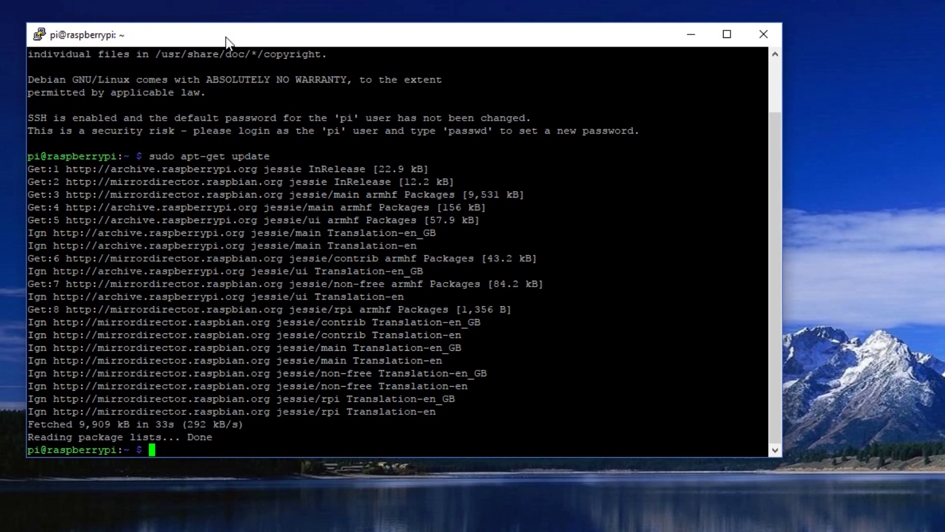
key(Up)
key(BackSpace)
key(BackSpace)
key(BackSpace)
text(date)
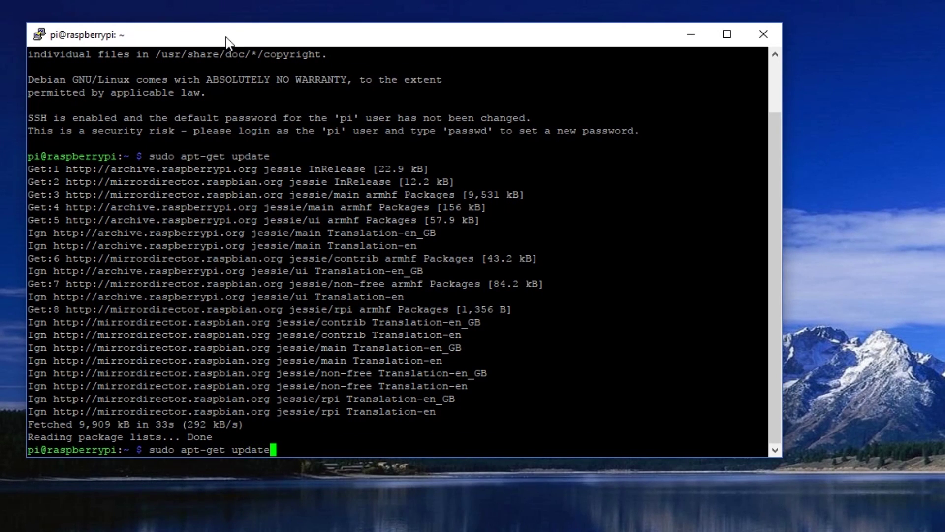
key(BackSpace)
key(BackSpace)
key(BackSpace)
text(pgrade)
key(Return)
text(y)
key(Return)
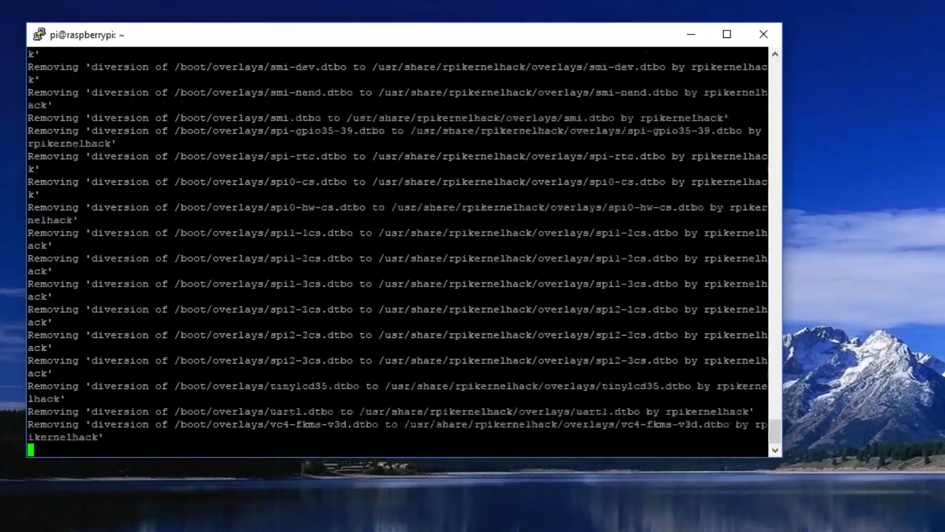
Install isc-dhcp-server, hostapd, dnsmasq, apache2 and php5
drag(423, 24, 424, 42)
text(sudo apt-get install -y isc-dhcp-server hostapd dnsmasq apache2 php5)
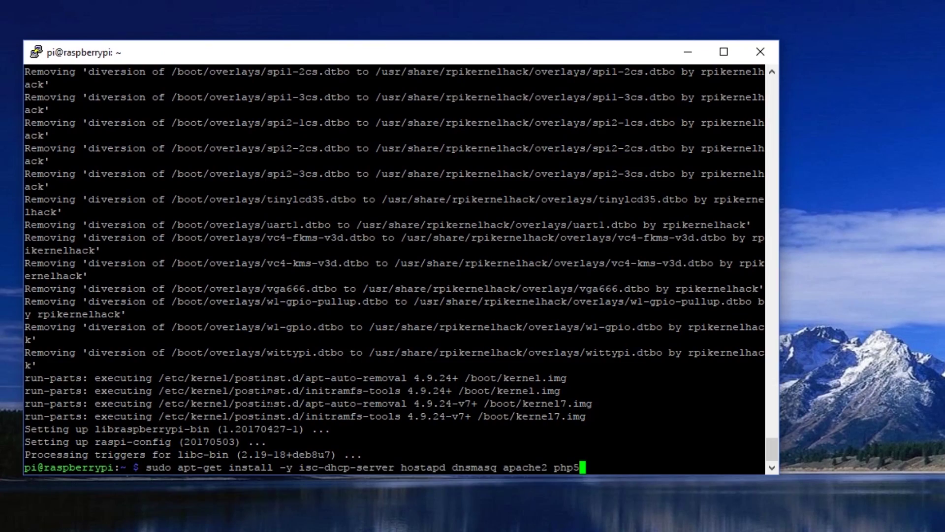
key(Return)
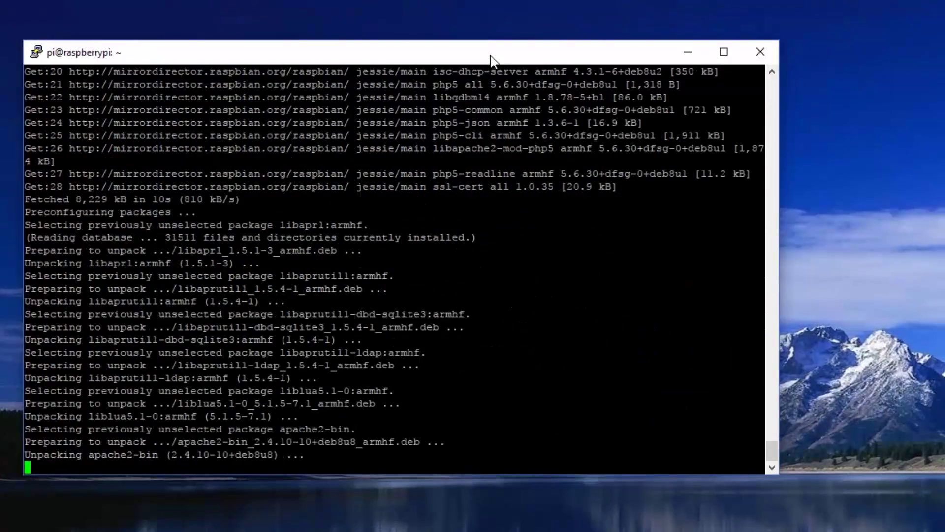
mouse_move(521, 62)
mouse_down()
mouse_move(521, 41)
mouse_move(532, 55)
mouse_up()
text(sudo nano /etc/hostapd/hostapd.conf)
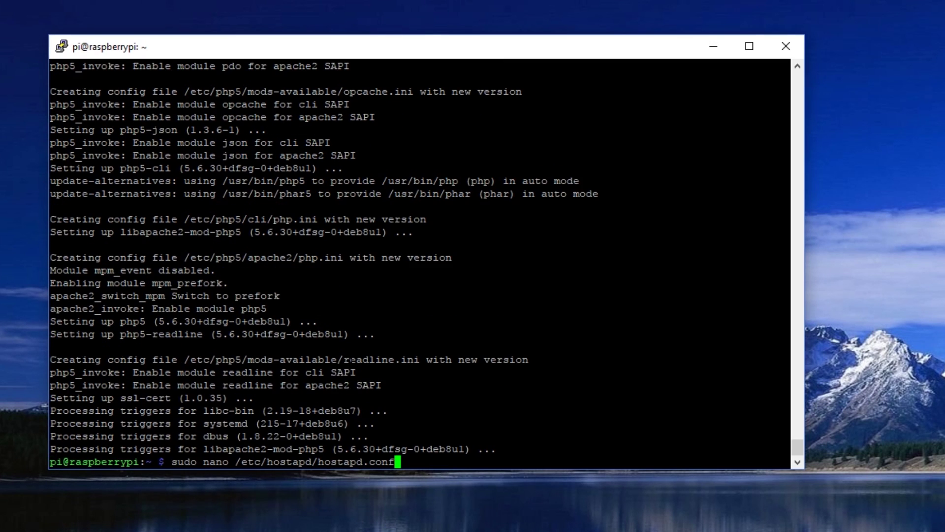
Write interface=wlan0, ssid=freewifi and channel=1 into /etc/hostapd/hostapd.conf and save it
key(Return)
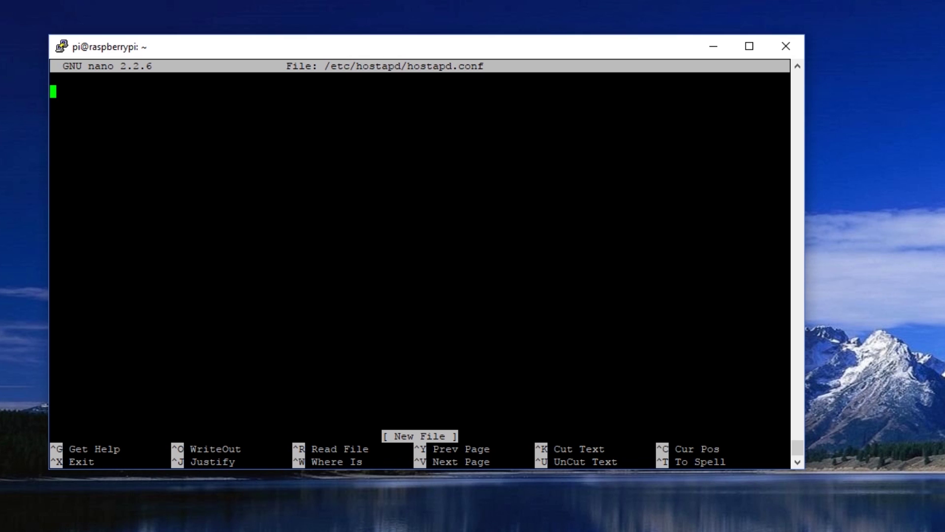
text(inter)
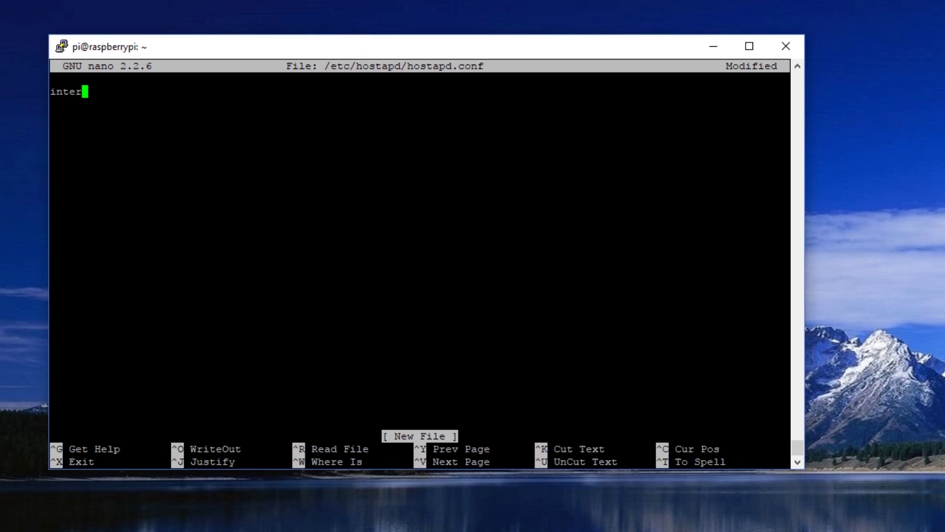
text(face=)
text(wlan0)
key(Return)
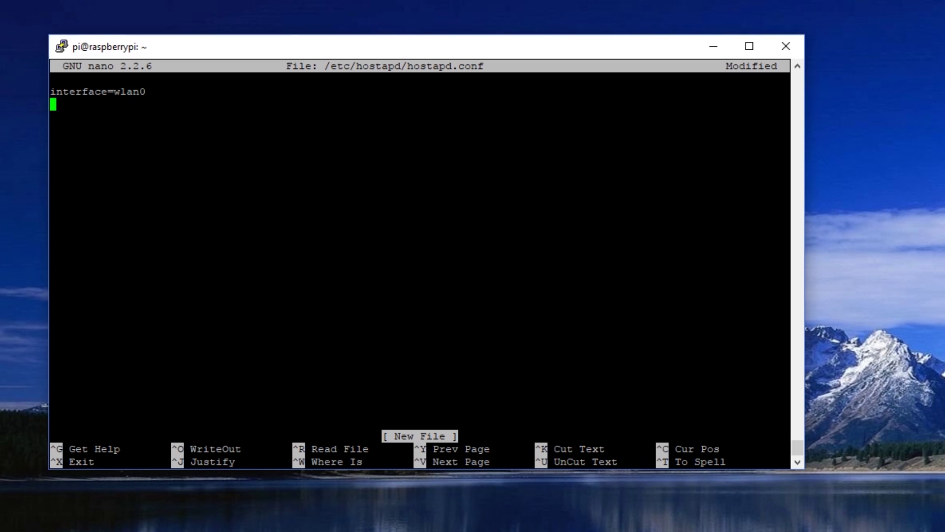
text(ssid)
text(=)
text(Fre)
key(BackSpace)
key(BackSpace)
key(BackSpace)
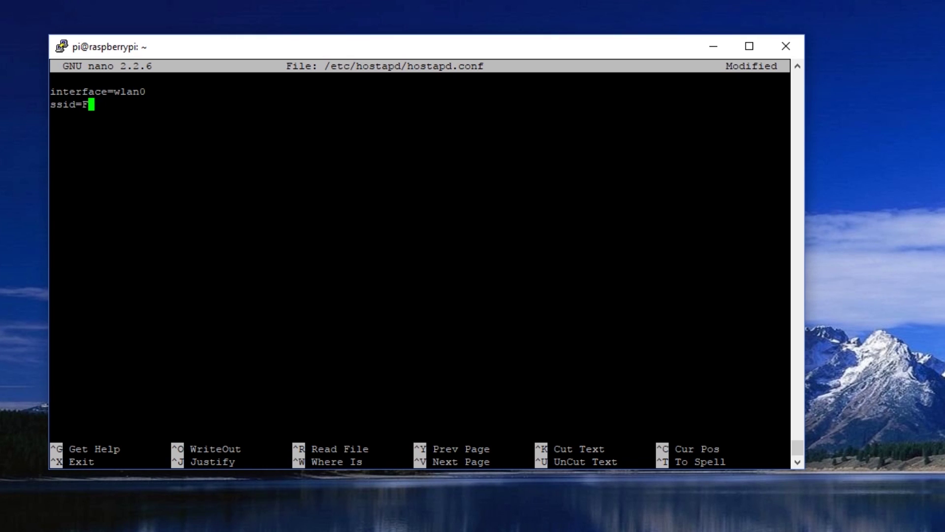
text(freewif)
text(i)
key(Return)
text(channel=1)
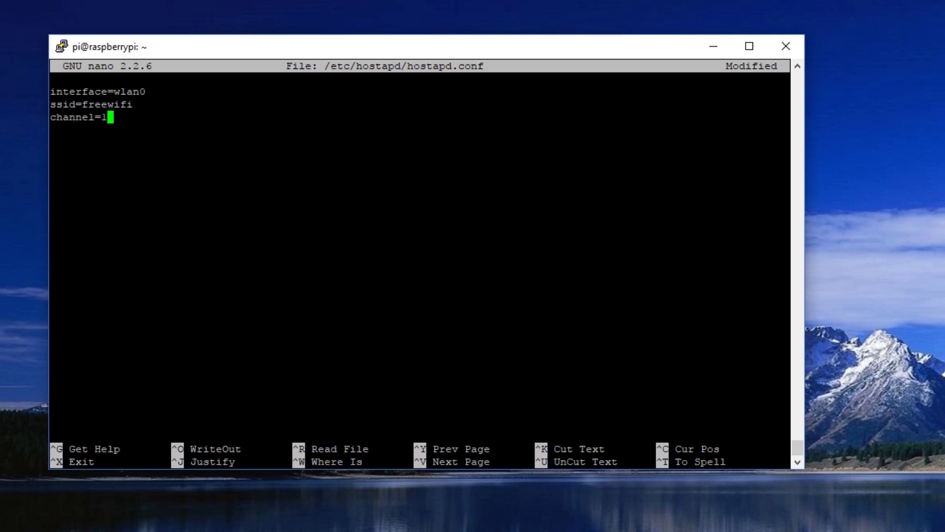
key(ctrl+x)
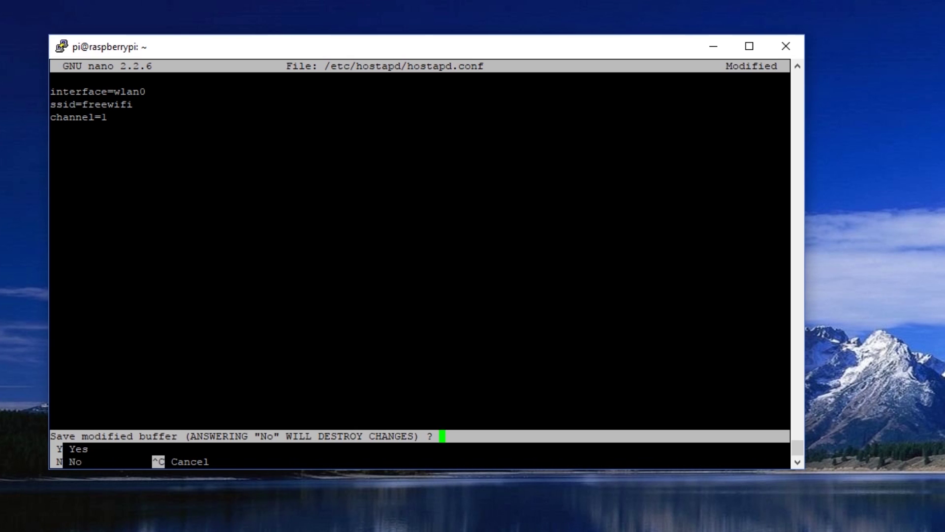
key(y)
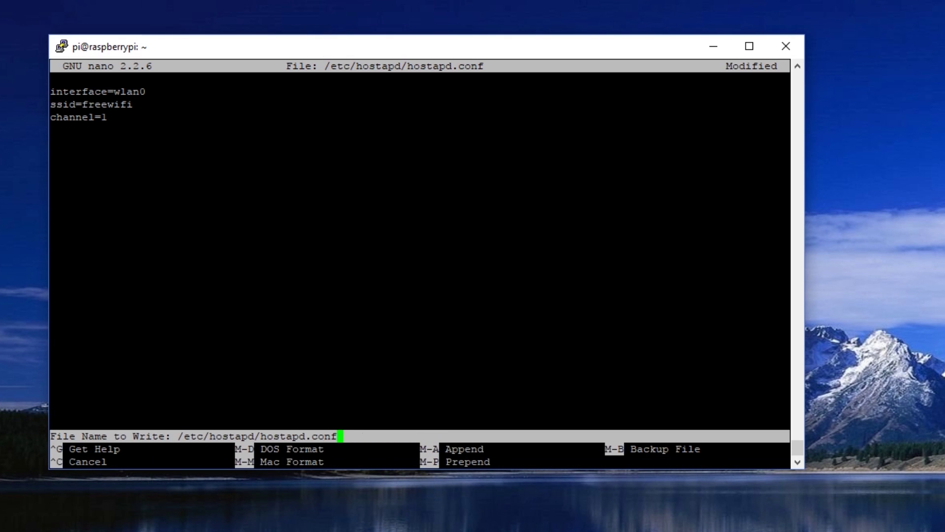
key(Return)
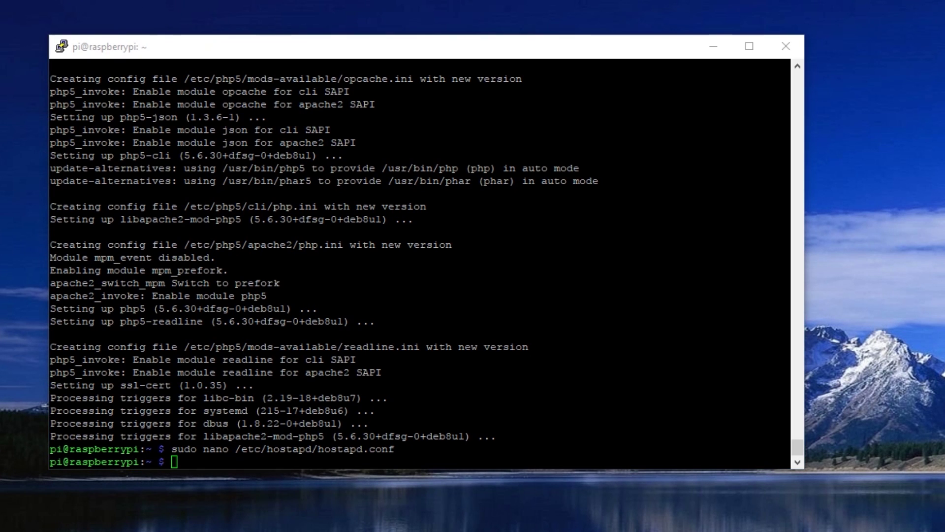
text(sudo nano /etc/init.d/hostapd)
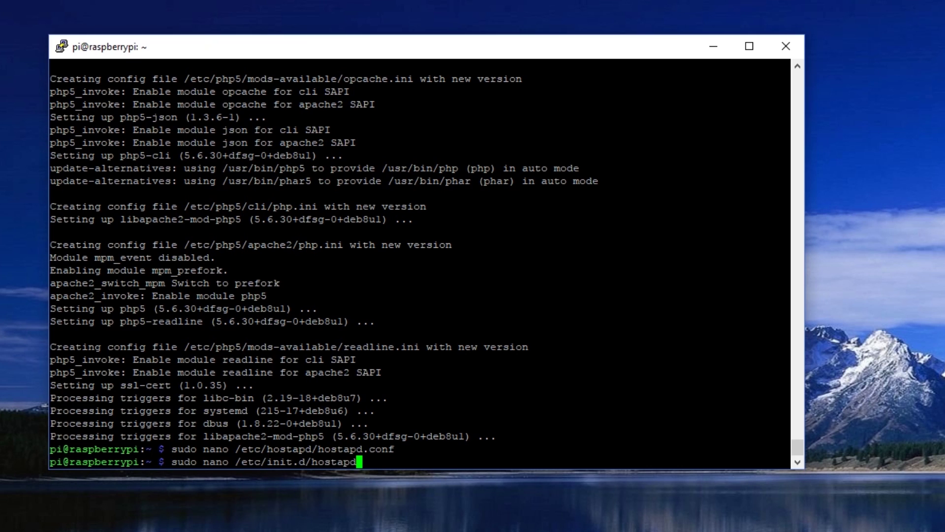
Set DAEMON_CONF=/etc/hostapd/hostapd.conf in /etc/init.d/hostapd and save the script
key(Return)
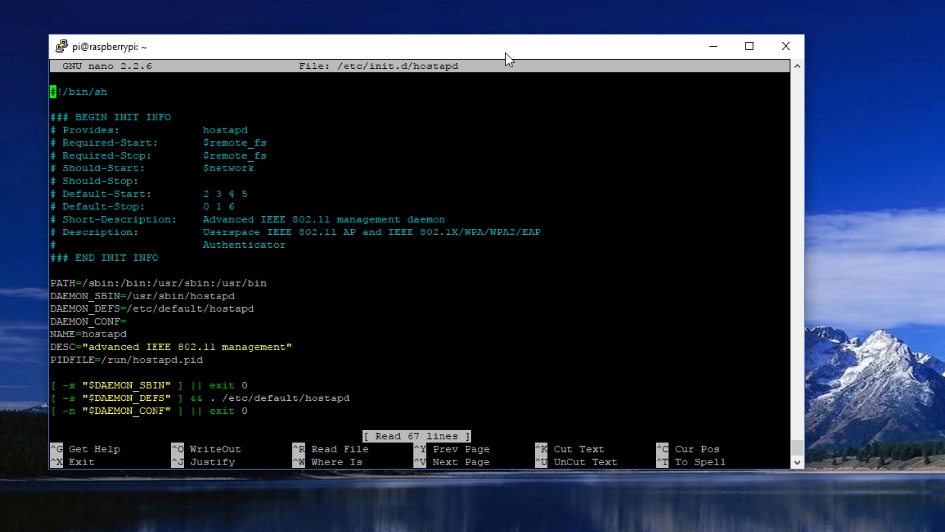
key(Down)
key(Down)
key(Down)
key(Down)
key(Down)
key(Down)
key(Down)
key(Down)
key(Down)
key(Down)
key(Down)
key(Down)
key(Down)
key(Down)
key(Up)
key(Up)
key(Up)
key(Right)
key(Right)
key(Right)
key(Right)
key(Right)
key(Right)
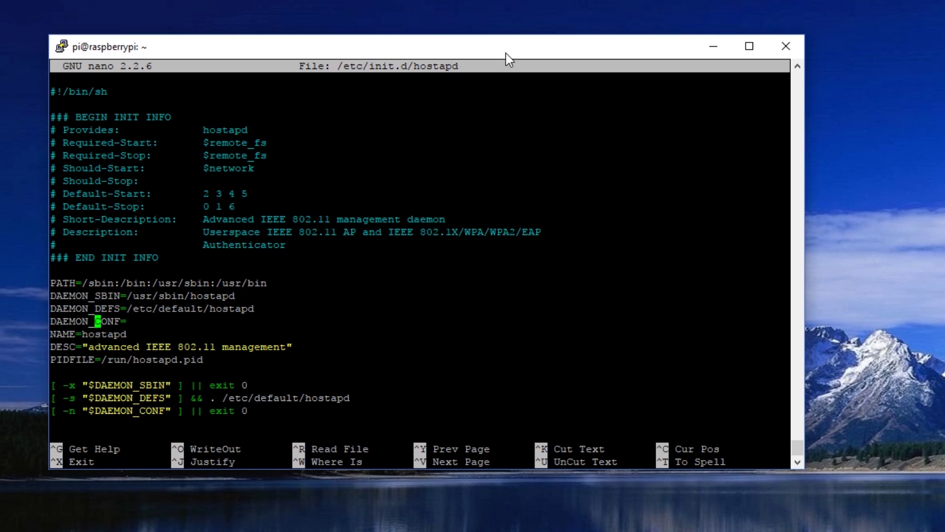
key(Right)
key(Right)
key(Right)
key(Right)
text(/etc/hostapd/hostapd.conf)
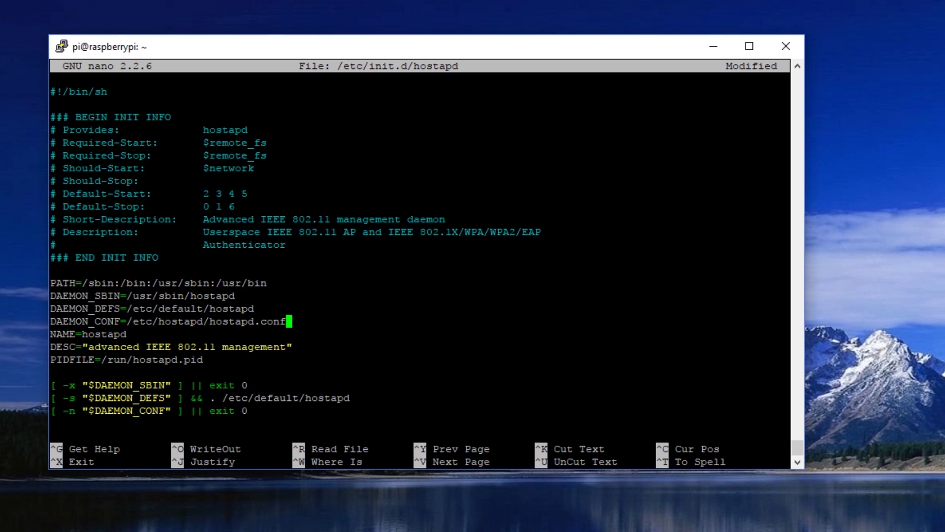
key(ctrl+x)
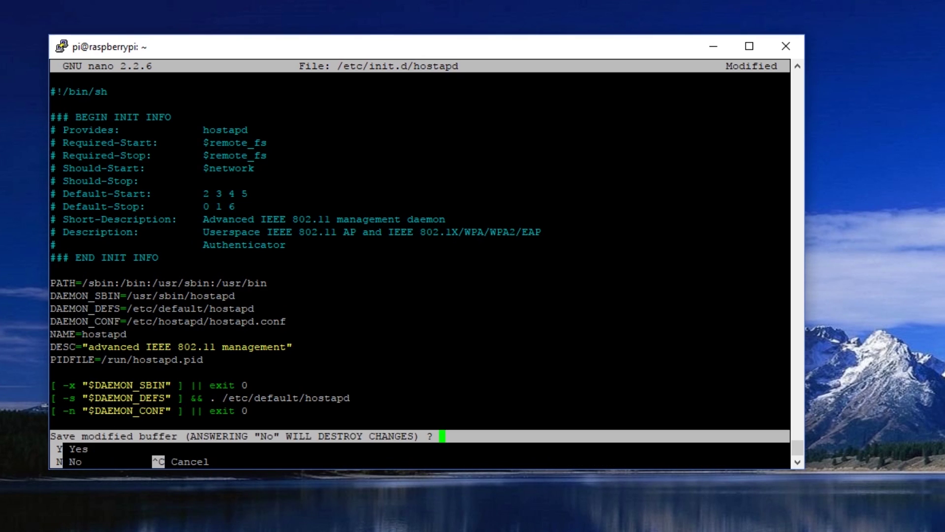
key(y)
key(Return)
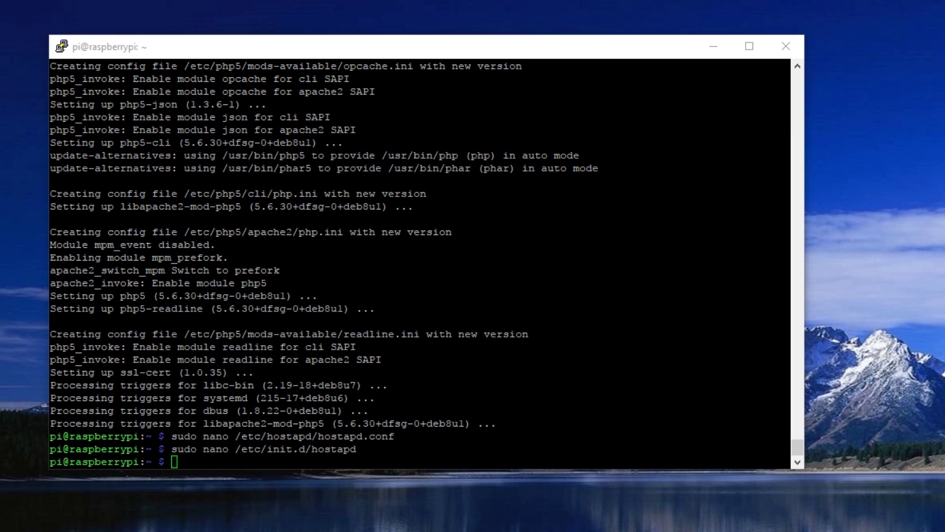
text(sudo nano /etc/dnsmasq.conf)
Open /etc/dnsmasq.conf in nano for editing
key(Return)
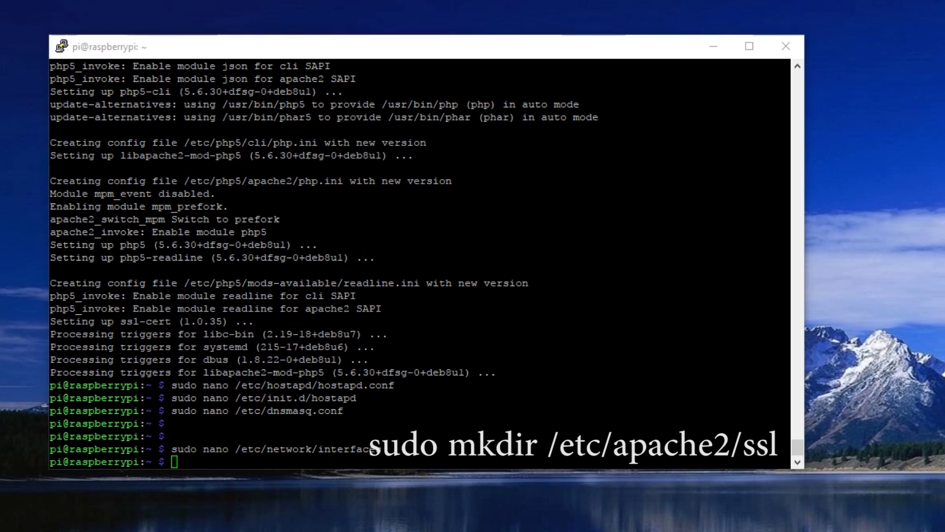
text(sudo mkdir /etc/apache2/ssl)
Create /etc/apache2/ssl and start generating a self-signed certificate and private key
key(Return)
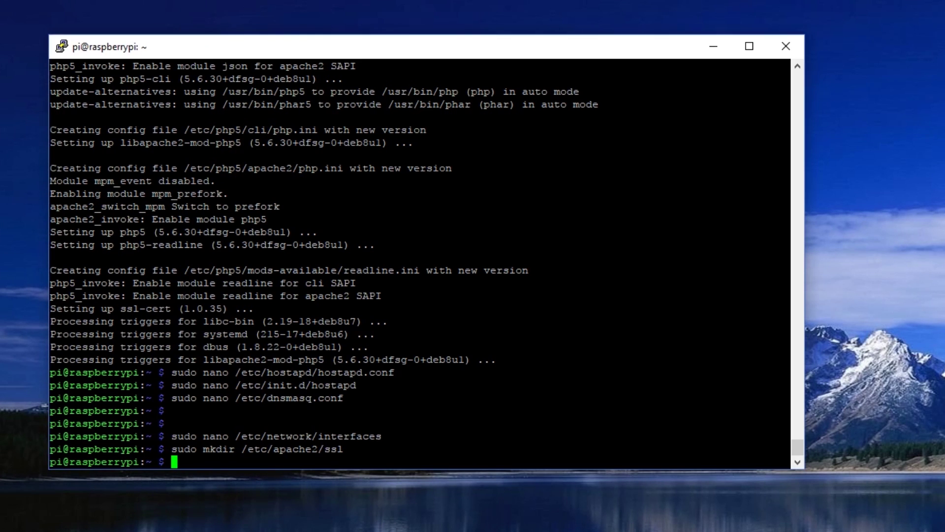
text(sudo openssl req -x509 -nodes -days 1095 -newkey rsa:2048 -out /etc/apache2/ssl/server.crt -keyout /etc/apache2/ssl/server.key)
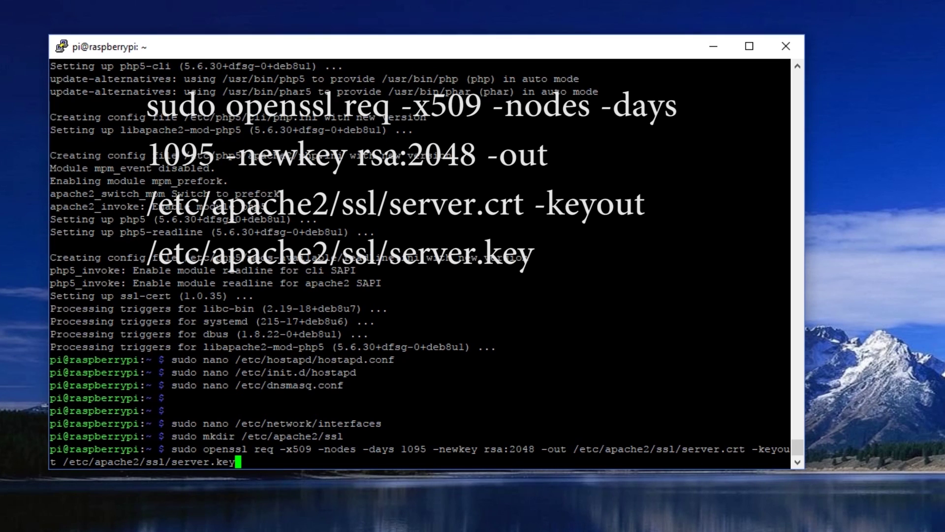
key(Return)
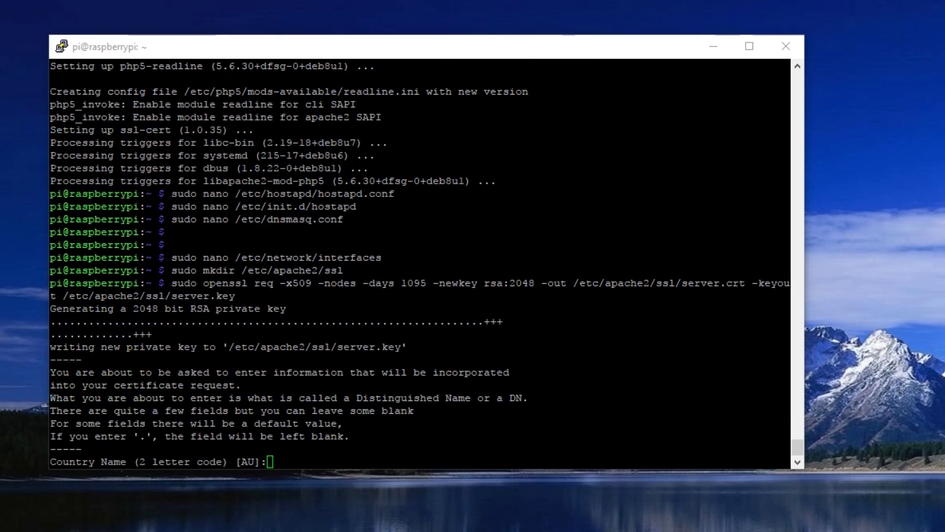
click(435, 49)
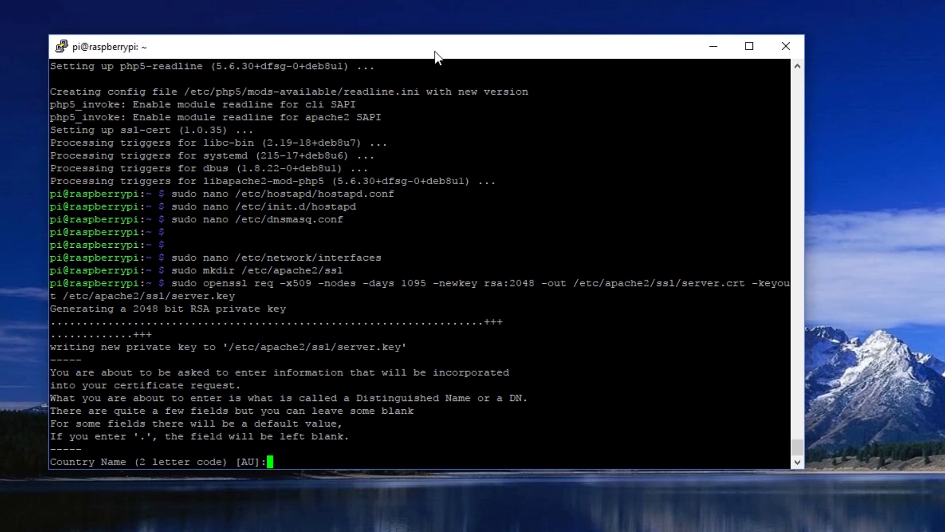
text(US)
Answer the certificate prompts: US, CO, Denver, organization, unit 'whatever', common name *, email
key(Return)
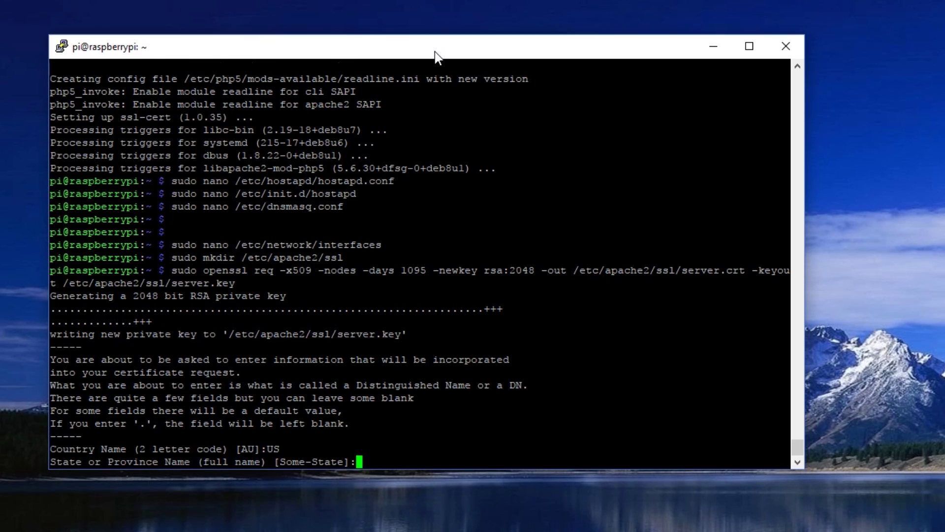
text(CO)
key(Return)
text(Den)
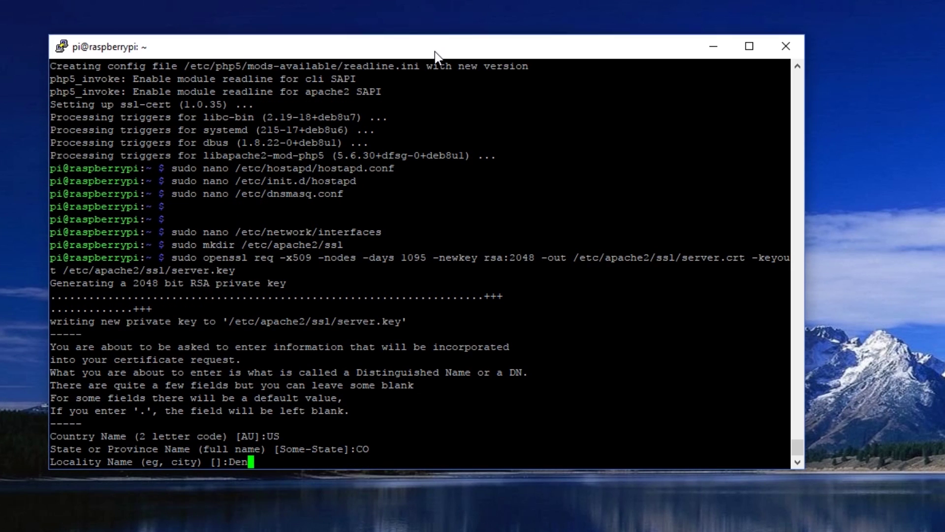
text(ver)
key(Return)
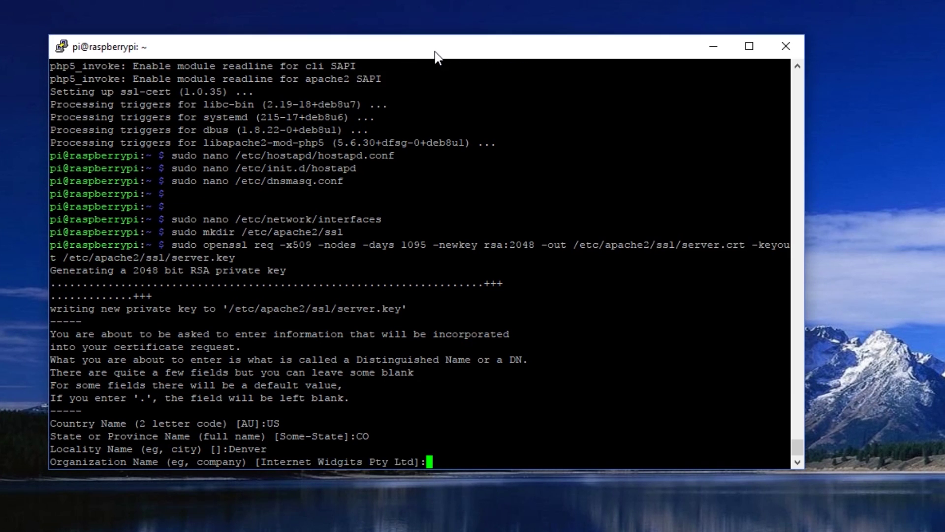
text(gusm)
text(anbro)
key(Return)
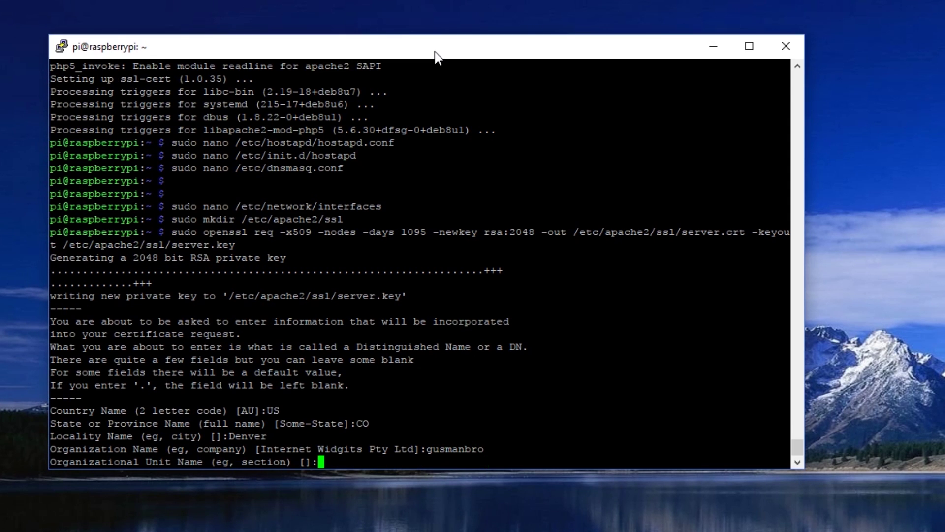
text(wha)
text(tever)
key(Return)
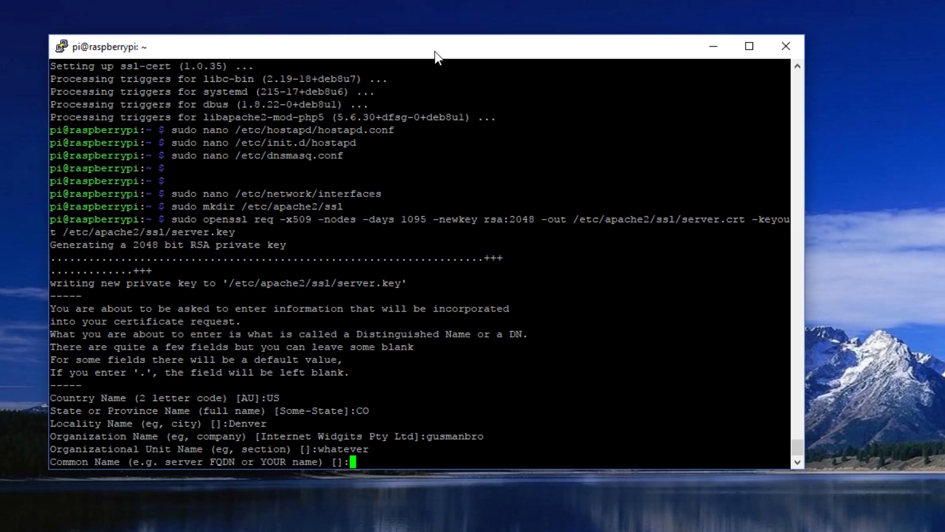
text(*)
key(Return)
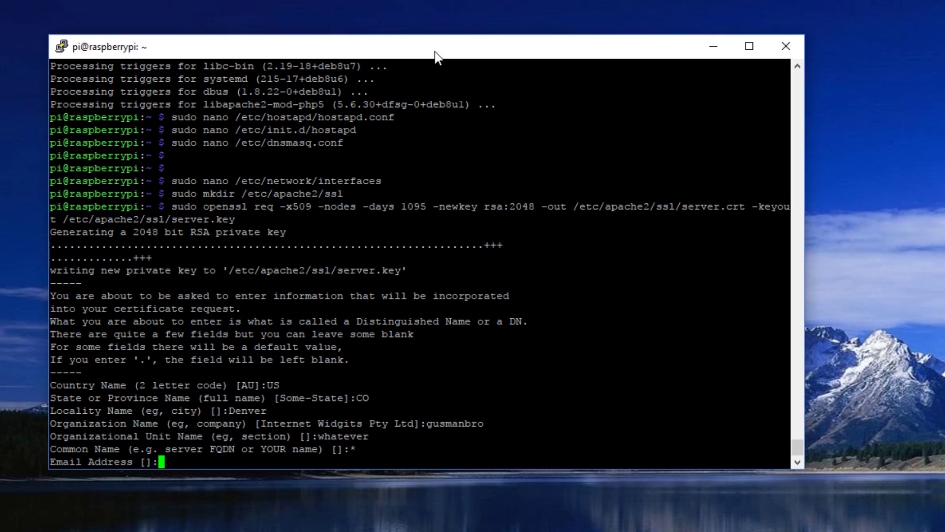
text(exam)
text(ple)
text(@gmail.)
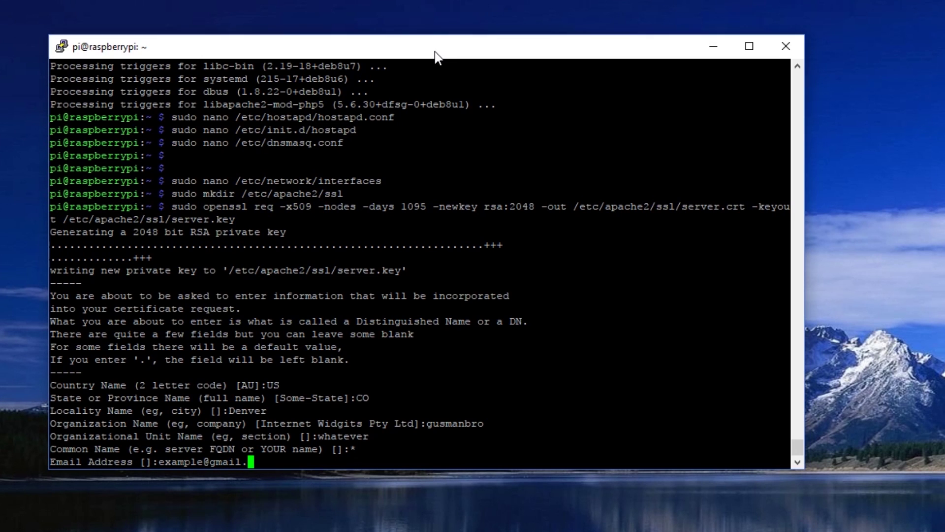
text(tor)
key(Return)
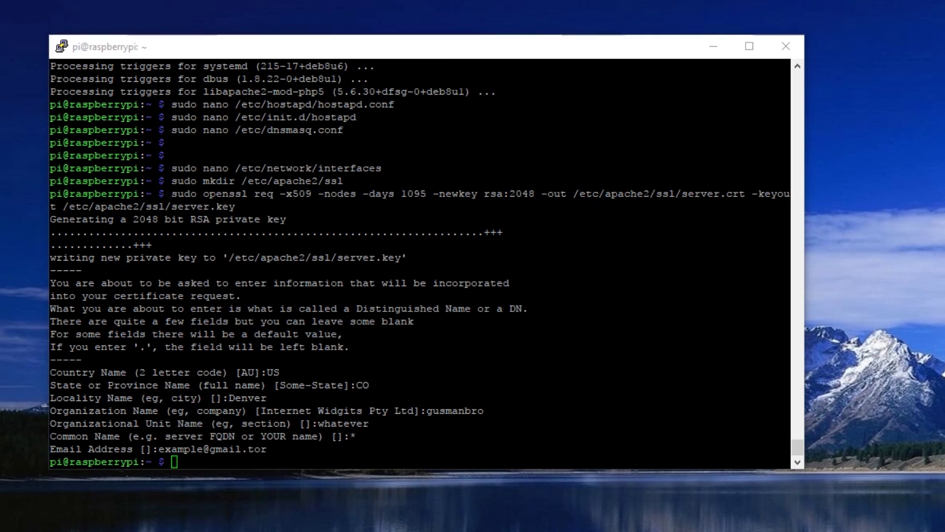
text(sudo a2enmod ssl)
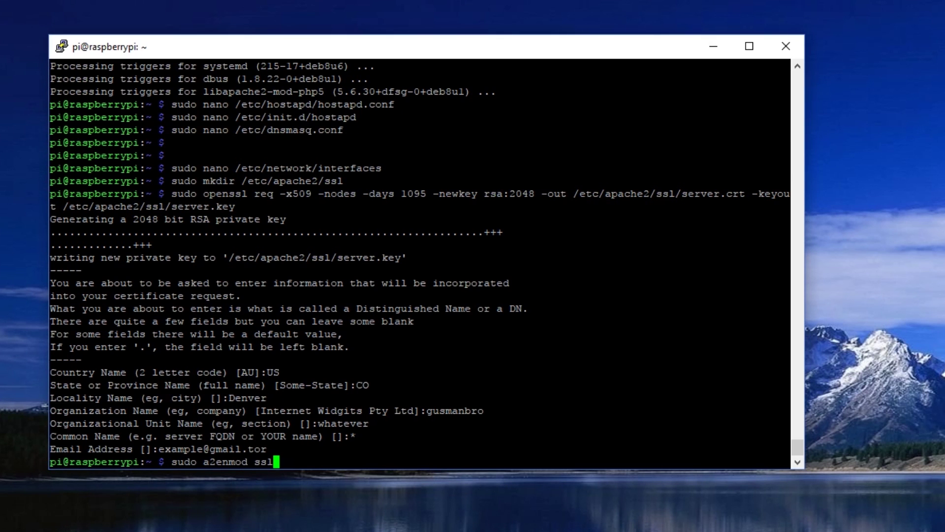
Enable the ssl module with a2enmod and symlink default-ssl.conf as 000-default-ssl.conf
key(Return)
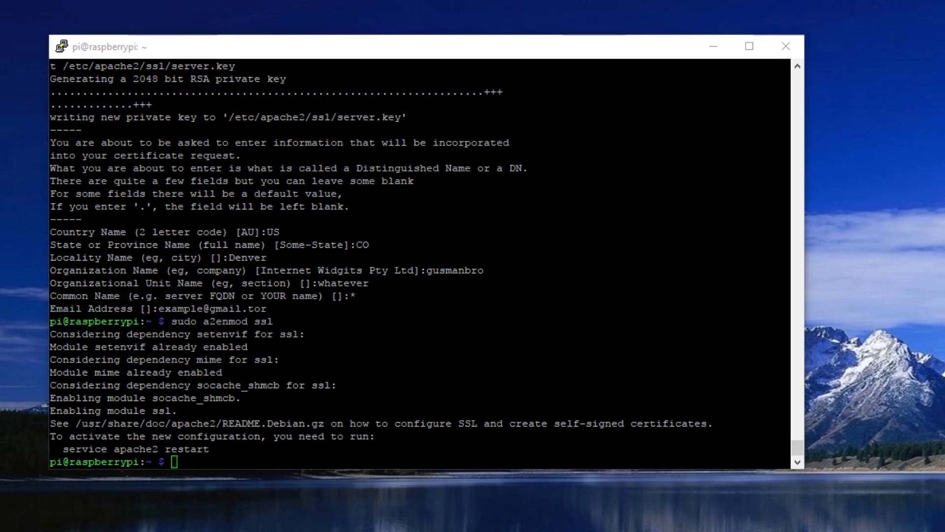
text(sudo ln -s /etc/apache2/sites-available/default-ssl.conf /etc/apache2/sites-enabled/000-default-ssl.conf)
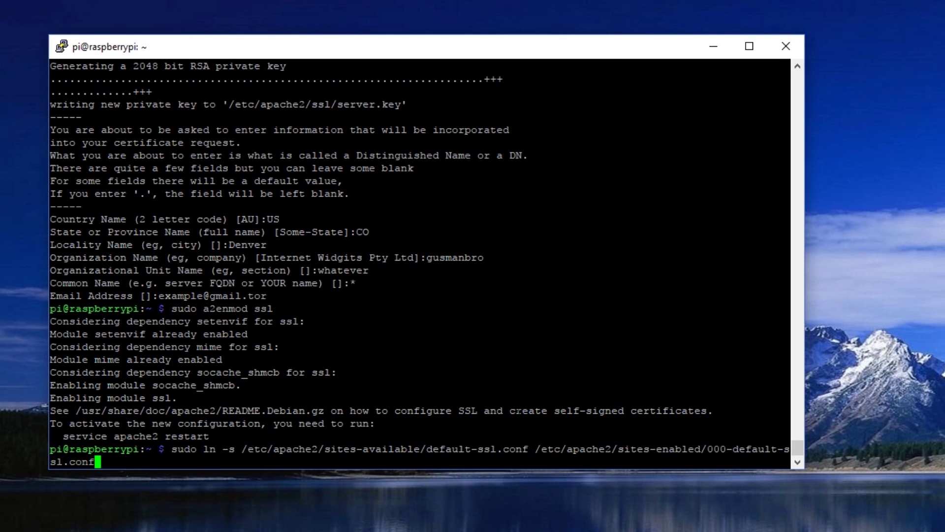
key(Return)
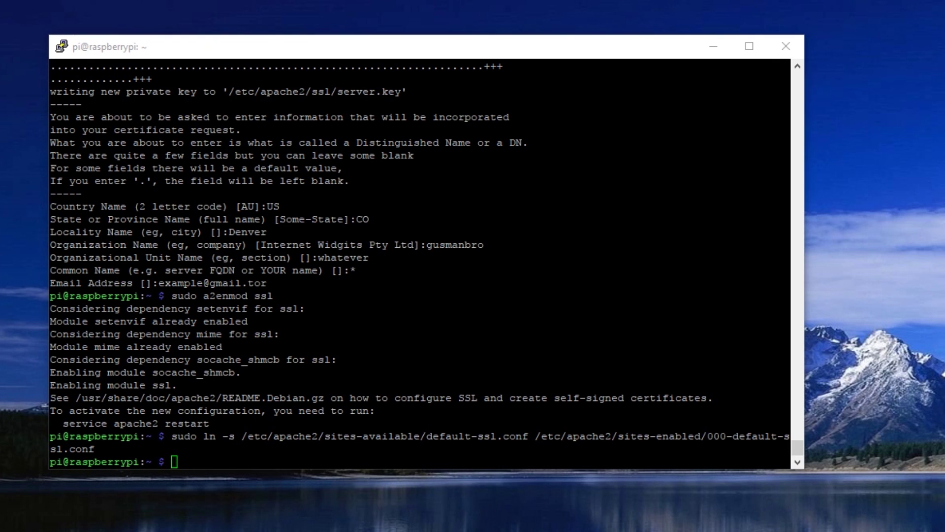
Open 000-default-ssl.conf in nano and scroll to the snakeoil SSLCertificateFile lines
key(shift+Insert)
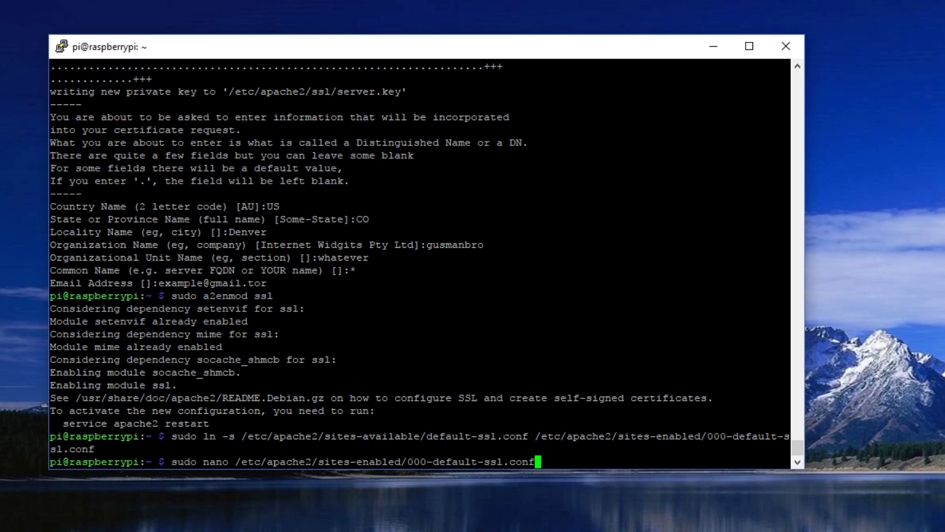
key(Return)
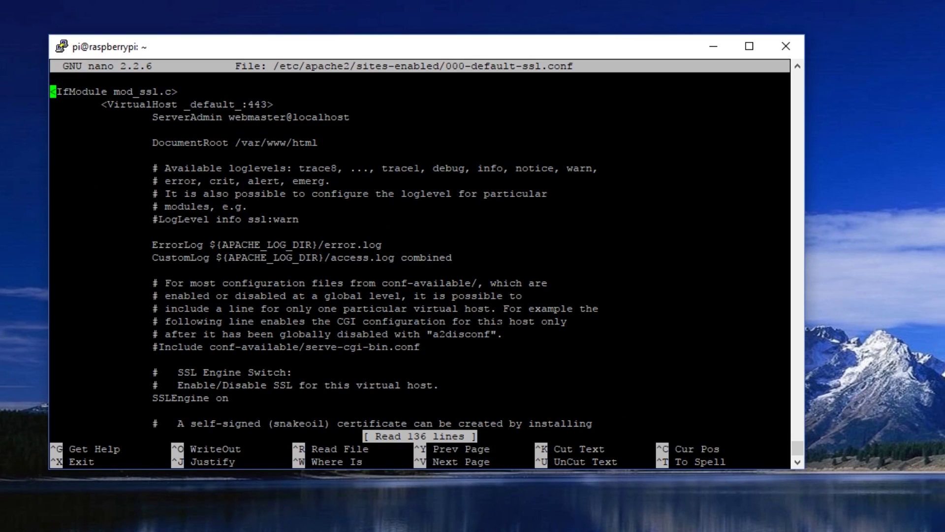
key(Down)
key(Down)
key(Down)
key(Down)
key(Down)
key(Down)
key(Down)
key(Down)
key(Down)
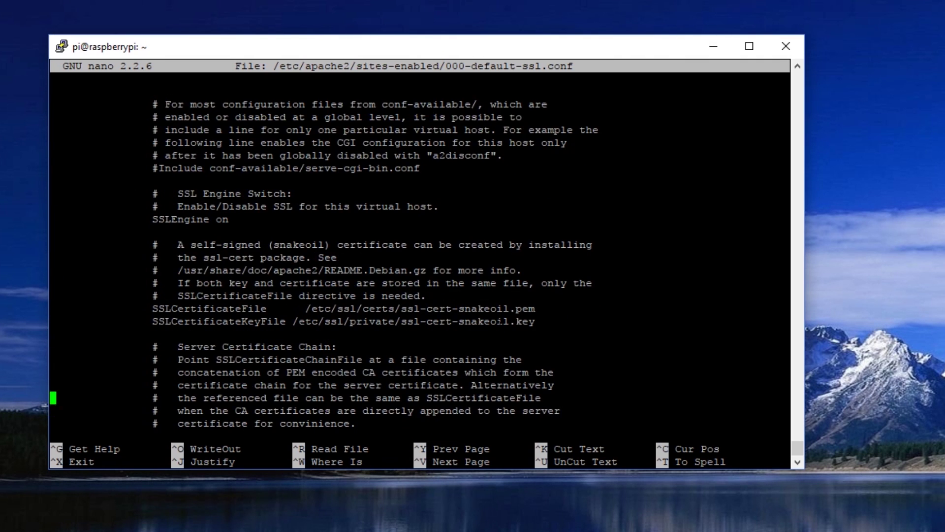
key(Down)
key(Down)
key(Down)
key(Down)
key(Down)
key(Down)
key(Down)
key(Down)
key(Down)
key(Down)
key(Down)
key(Down)
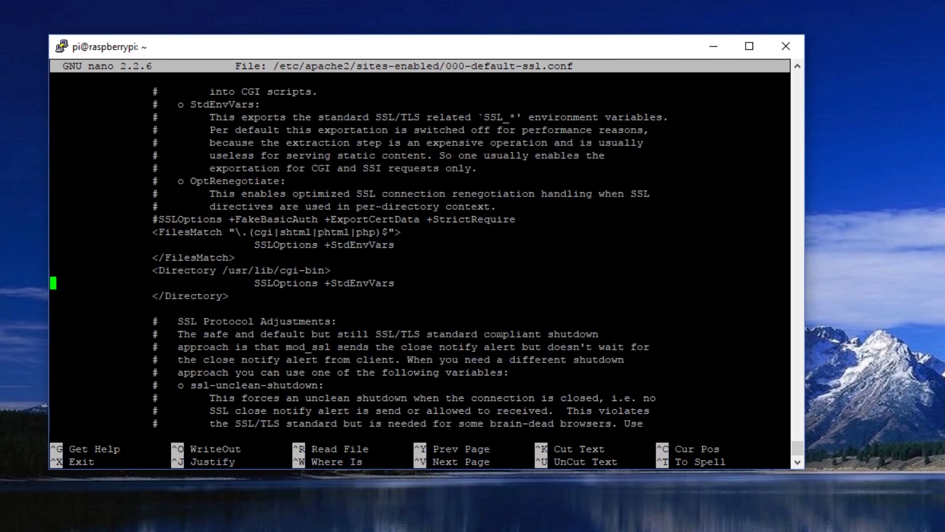
key(Down)
key(Down)
key(Down)
key(Down)
key(Down)
key(Down)
key(Down)
key(Down)
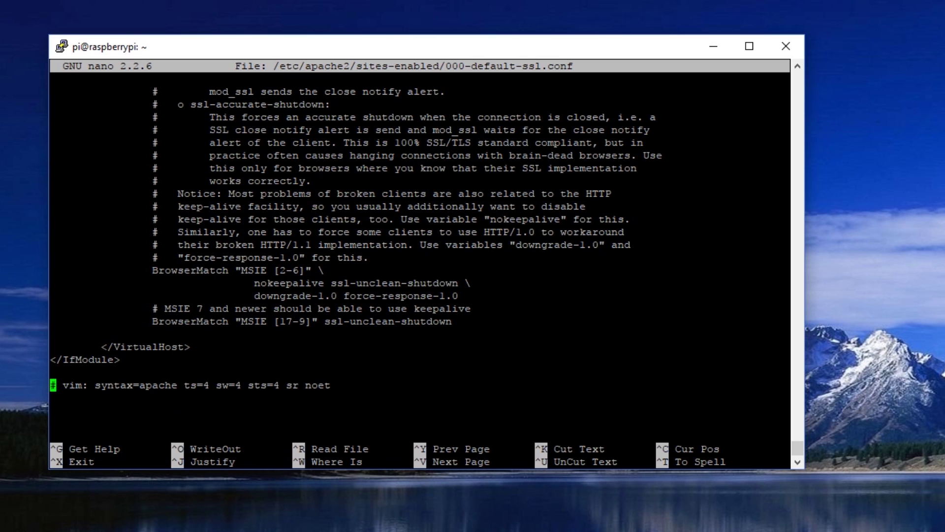
key(Up)
key(Up)
key(Up)
key(Up)
key(Up)
key(Up)
key(Up)
key(Up)
key(Up)
key(Up)
key(Up)
key(Up)
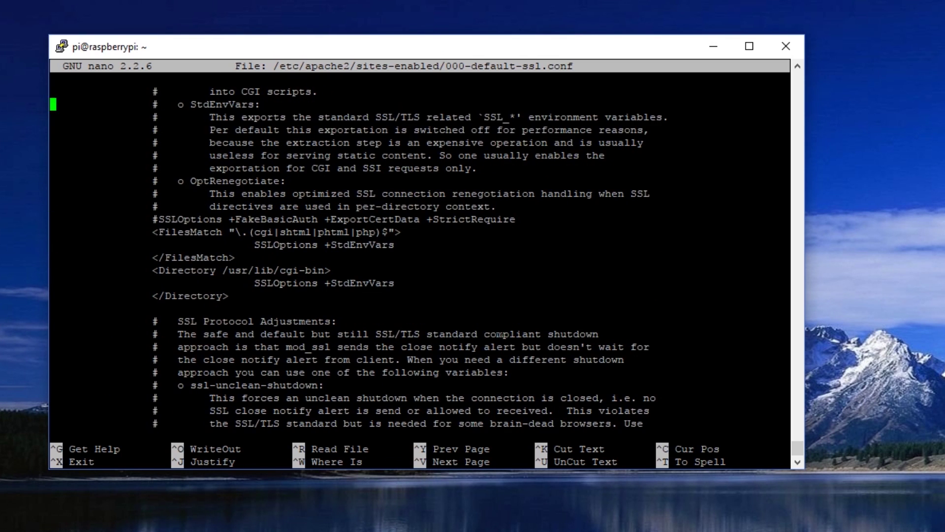
key(Up)
key(Up)
key(Up)
key(Up)
key(Up)
key(Up)
key(Up)
key(Up)
key(Up)
key(Up)
key(Up)
key(Up)
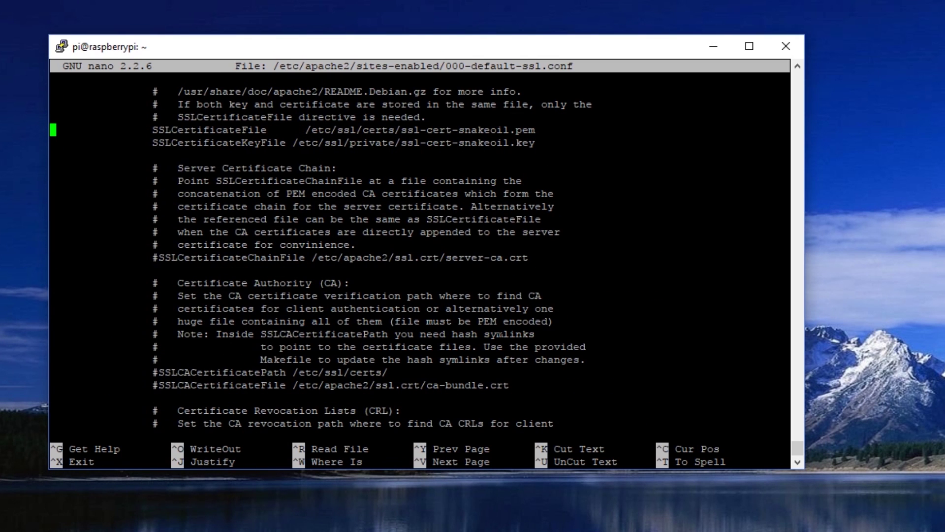
key(Up)
key(Right)
Replace the snakeoil SSLCertificateFile path with /etc/apache2/ssl/server.crt
key(Right)
key(Down)
key(Right)
key(Right)
key(Right)
key(Right)
key(Right)
key(Right)
key(Right)
key(Right)
key(Right)
key(Right)
key(Right)
key(Right)
key(Right)
key(Right)
key(Right)
key(Right)
key(BackSpace)
key(BackSpace)
key(BackSpace)
key(BackSpace)
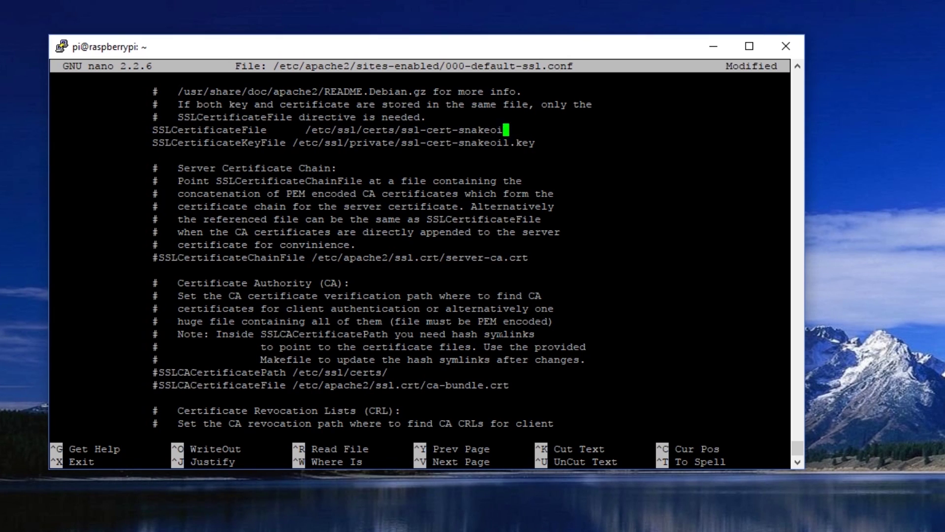
key(BackSpace)
key(BackSpace)
key(BackSpace)
key(BackSpace)
key(BackSpace)
key(BackSpace)
key(BackSpace)
key(BackSpace)
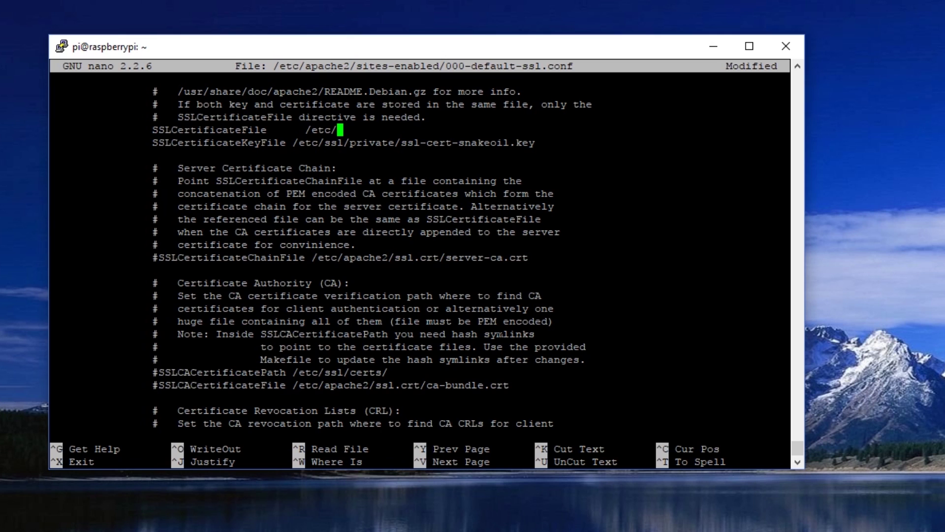
text(ap)
text(ache2)
text(/s)
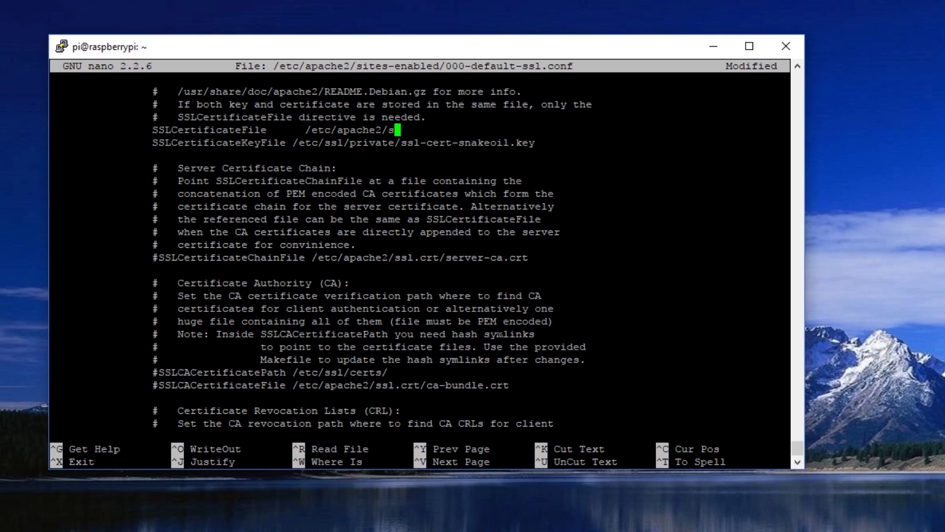
text(sl/se)
text(rver.)
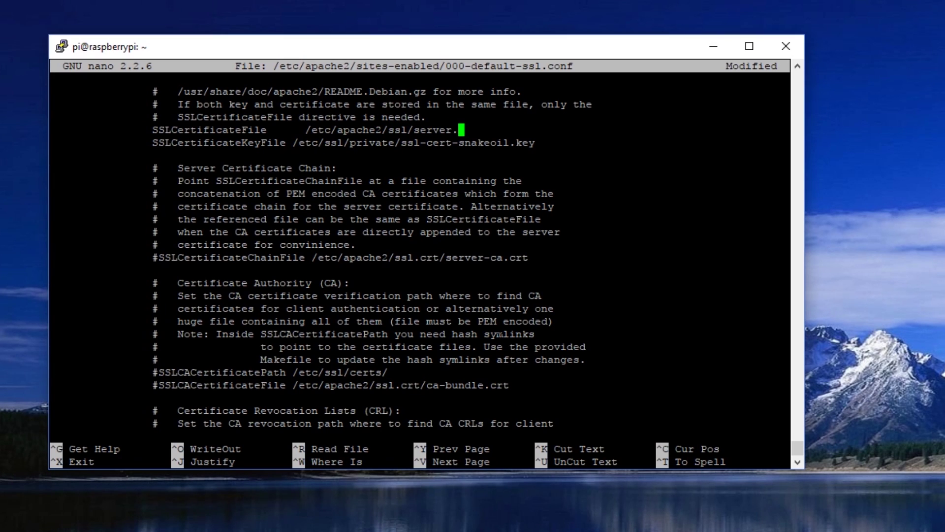
text(crt)
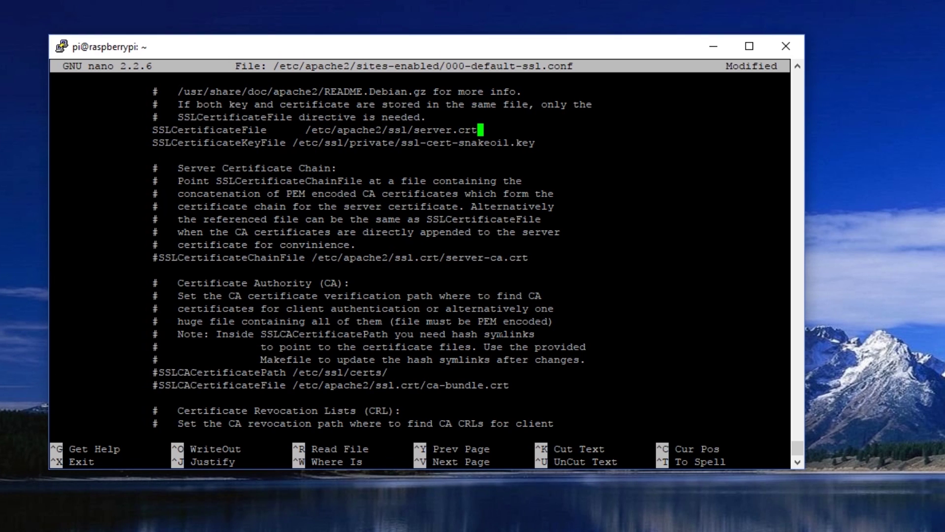
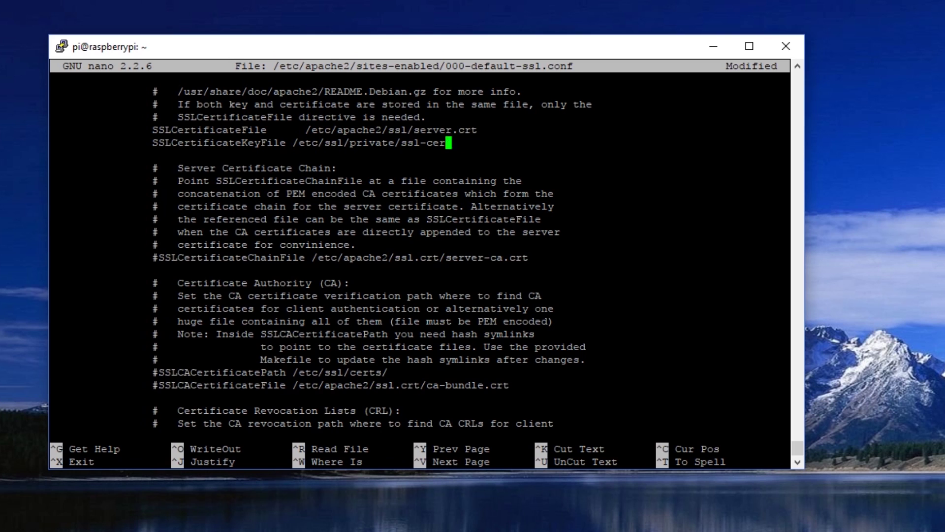
Replace the snakeoil key path with /etc/apache2/ssl/server.key and save the SSL site config
key(BackSpace)
key(BackSpace)
key(BackSpace)
key(BackSpace)
key(BackSpace)
key(BackSpace)
key(BackSpace)
key(BackSpace)
key(BackSpace)
key(BackSpace)
key(BackSpace)
key(BackSpace)
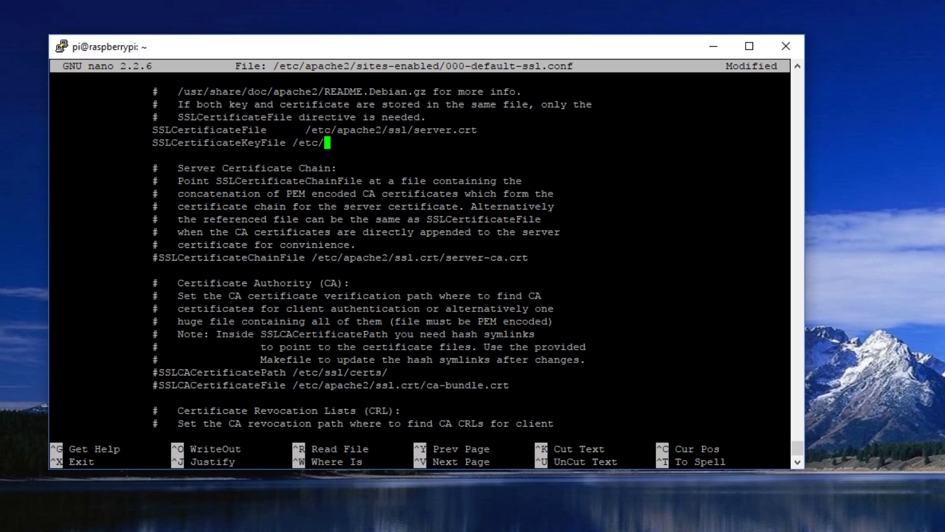
text(apac)
text(he2/)
text(ssl/)
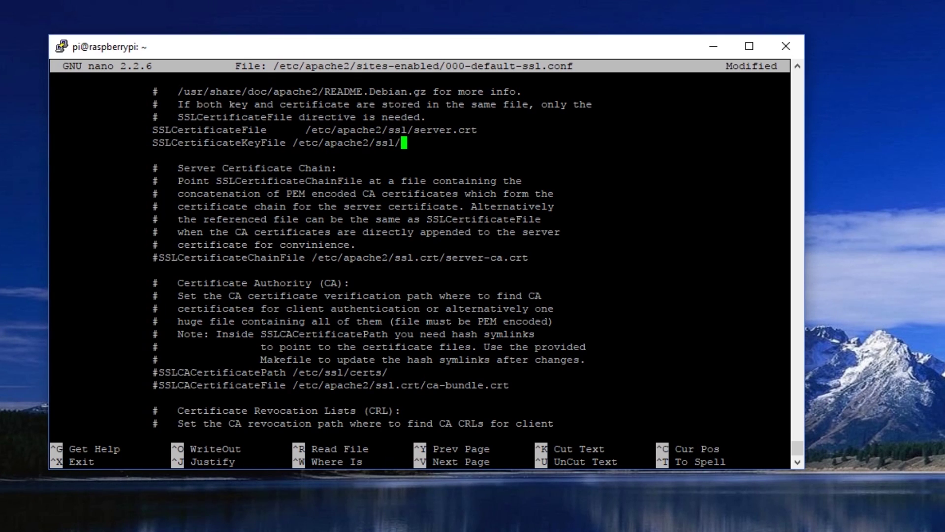
text(server.k)
text(ey)
key(ctrl+x)
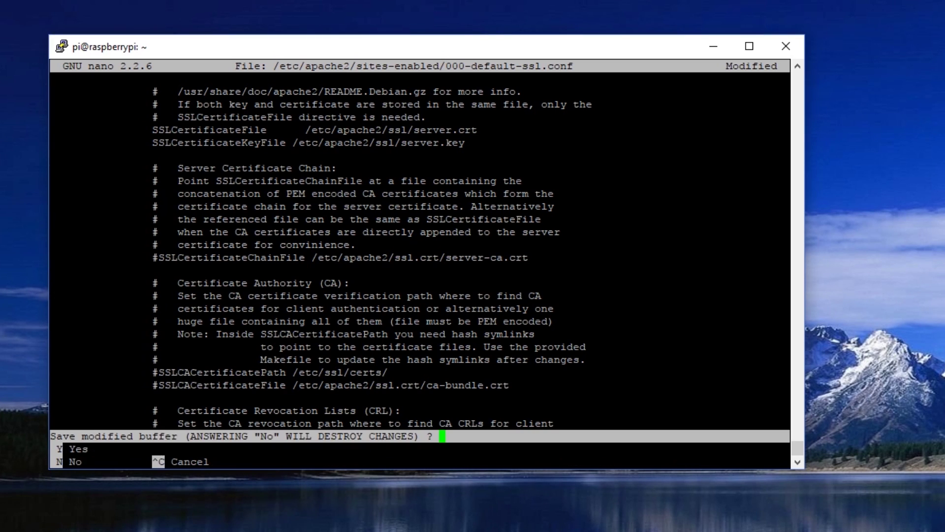
key(y)
Restart Apache and make /var/www/html world-writable with chmod 777
key(Return)
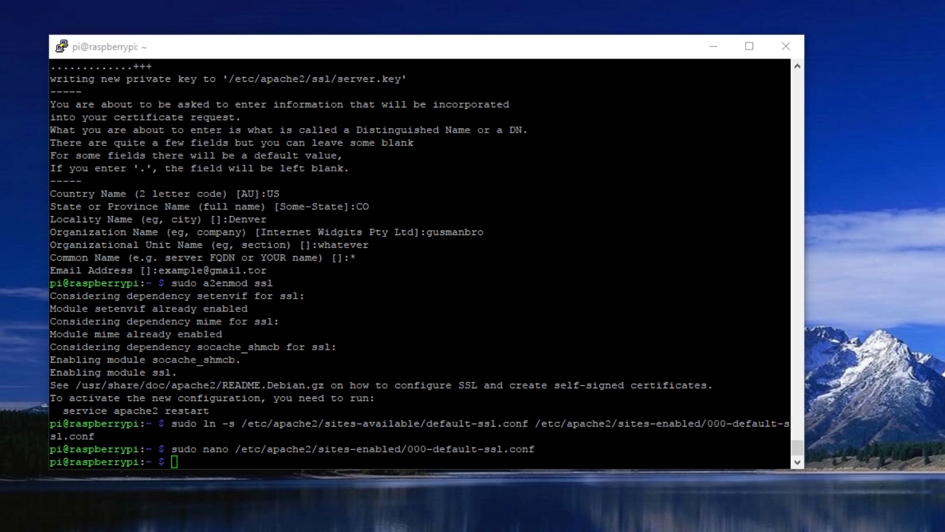
text(sudo /etc/init.d/apache2 restart)
key(Return)
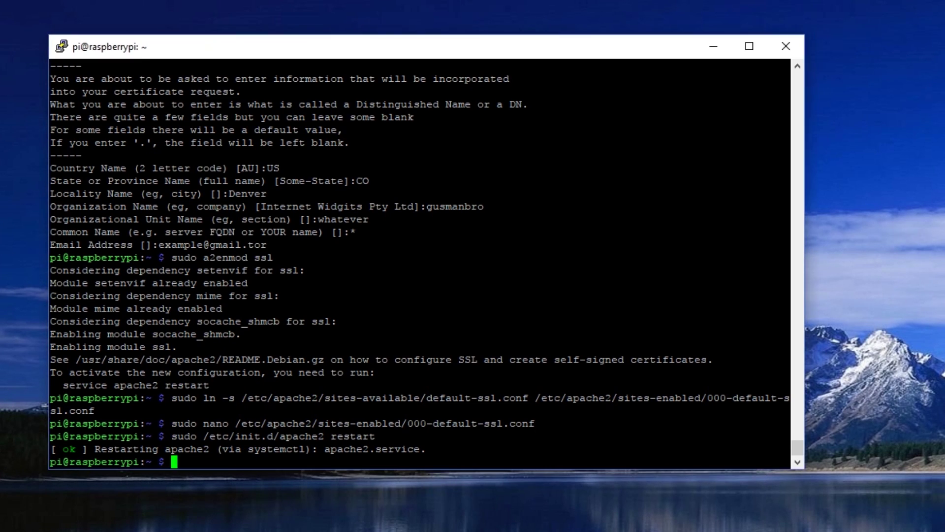
text(sudo chmod 777 /var/www/html)
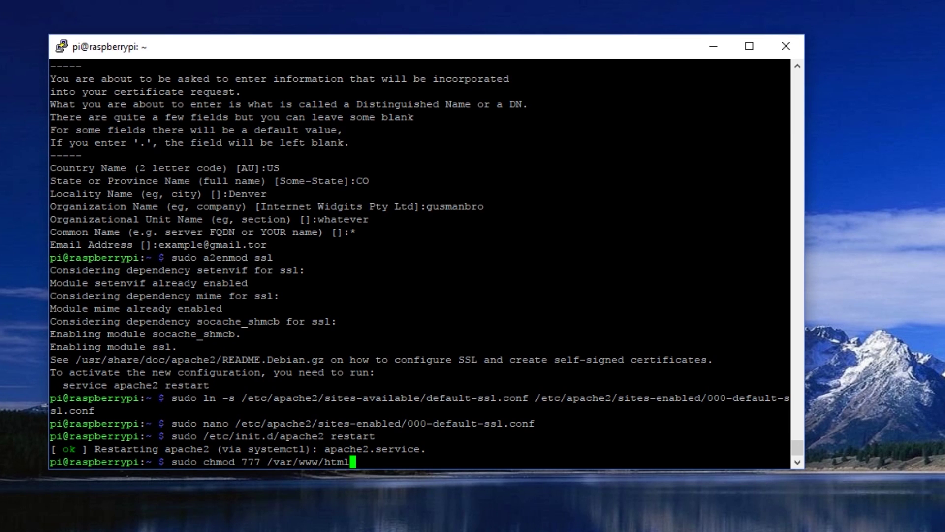
key(Return)
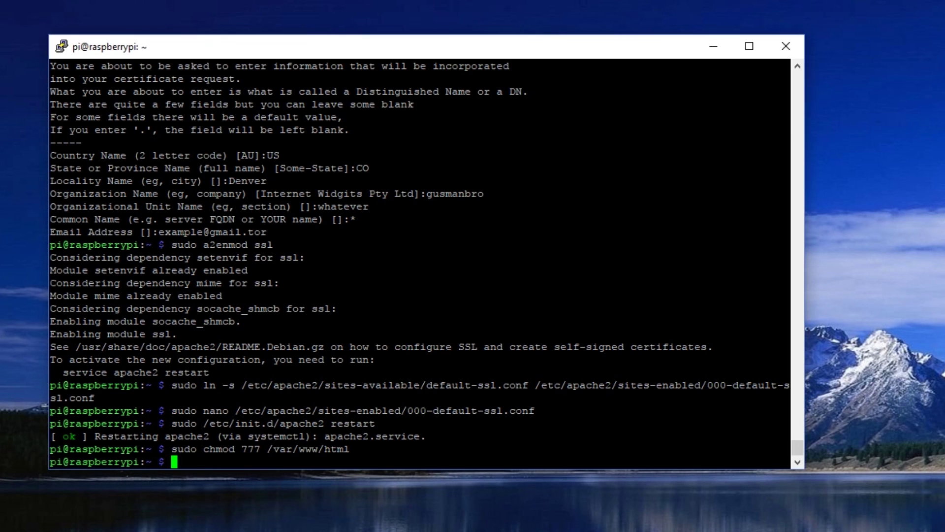
text(sudo rm /var/www/html/index.html)
Delete the default index.html and create a world-writable passwords folder
key(Return)
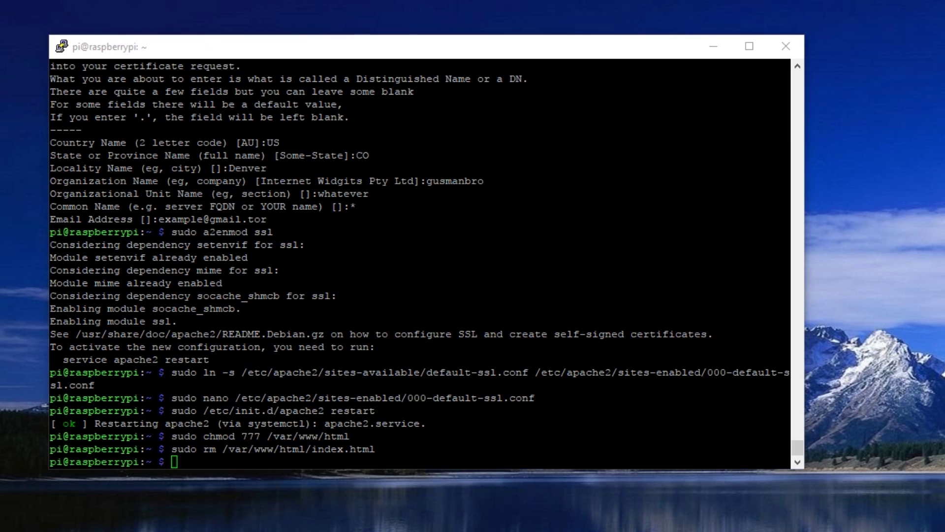
text(sudo mkdir /var/www/html/passwords)
key(Return)
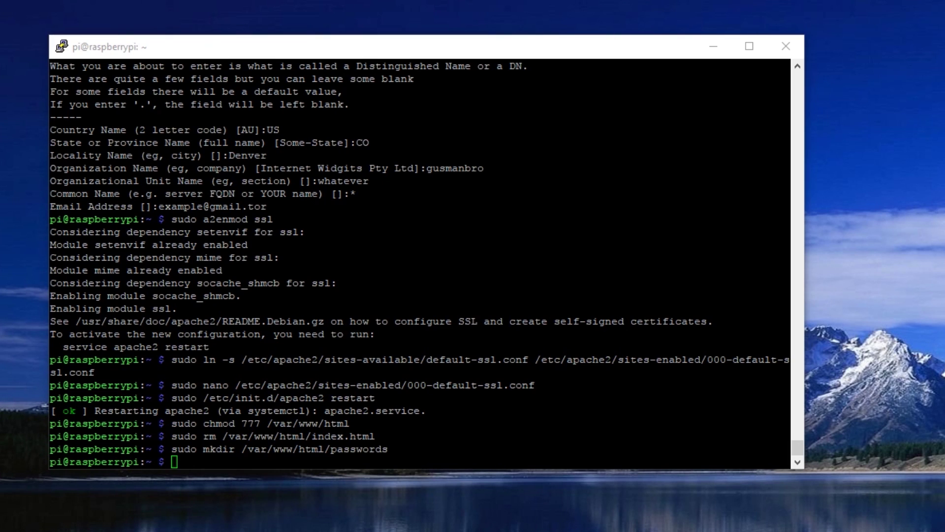
text(sudo chmod 777 /var/www/html/passwords)
key(Return)
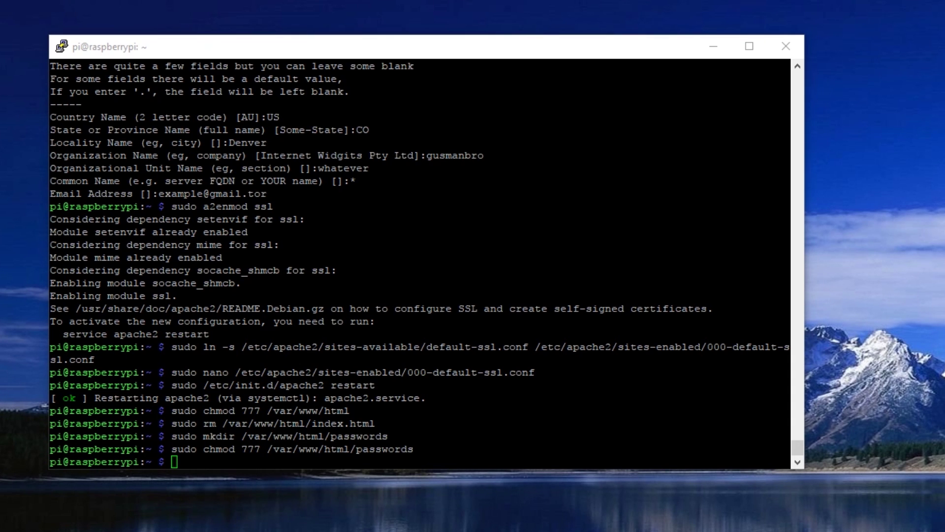
text(sudo nano /var/www/html/index.php)
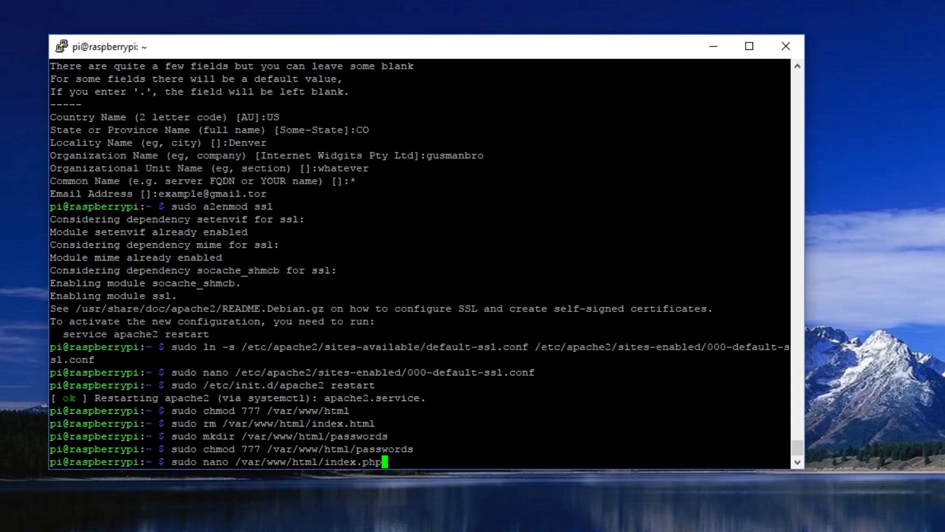
Write index.php with an email-and-password form posting to submit.php, keeping the file name
key(Return)
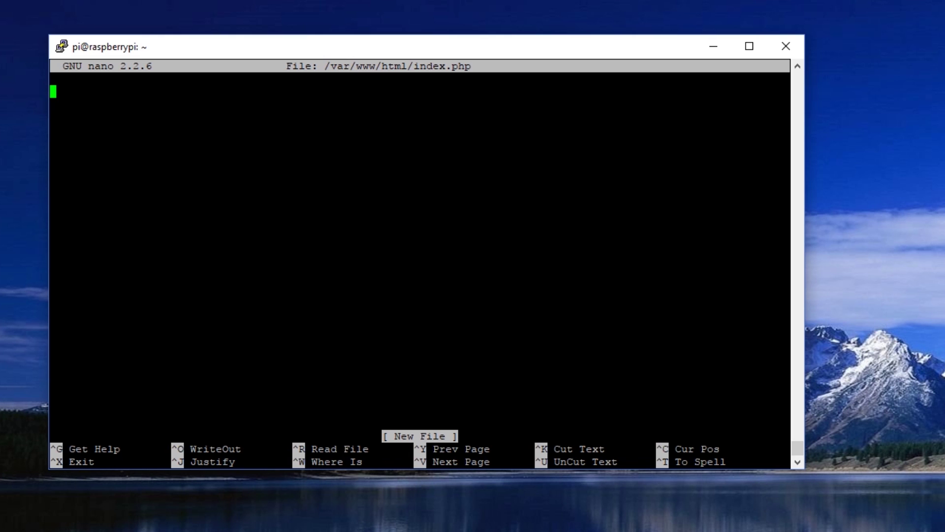
click(872, 222)
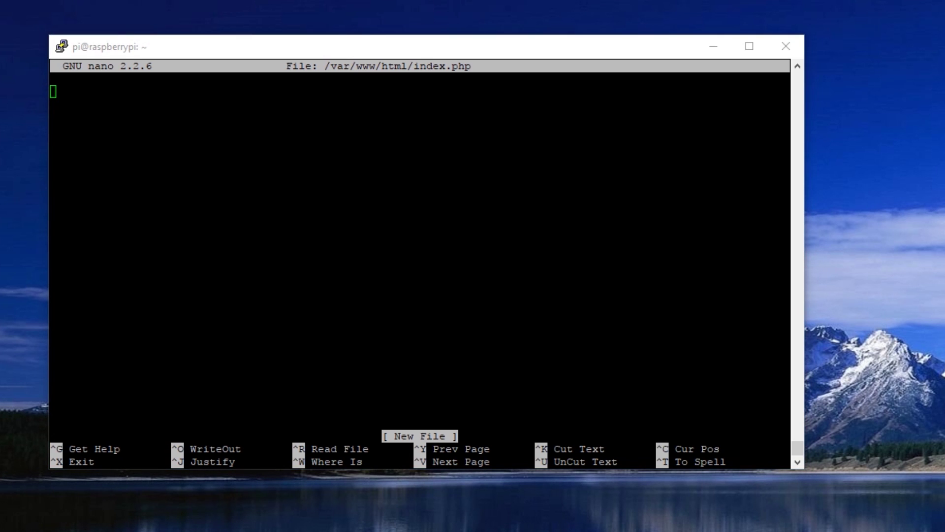
click(414, 251)
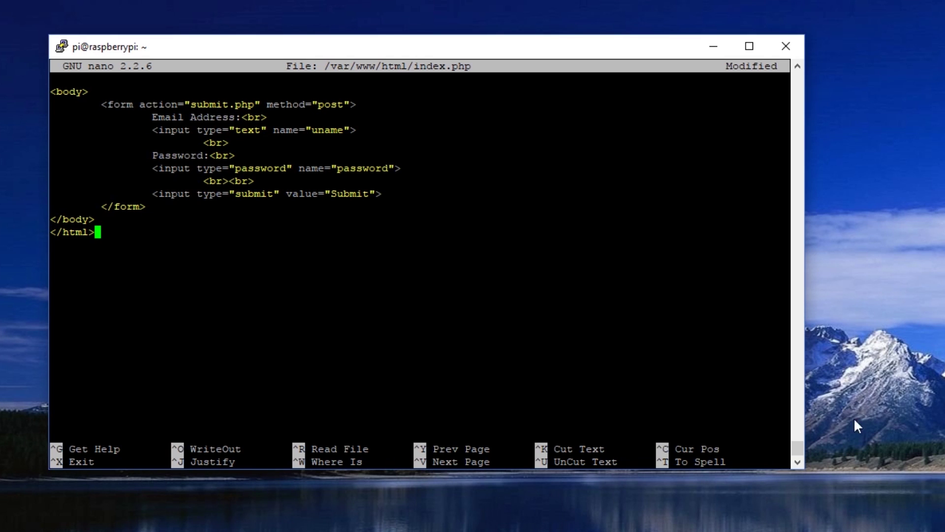
key(ctrl+x)
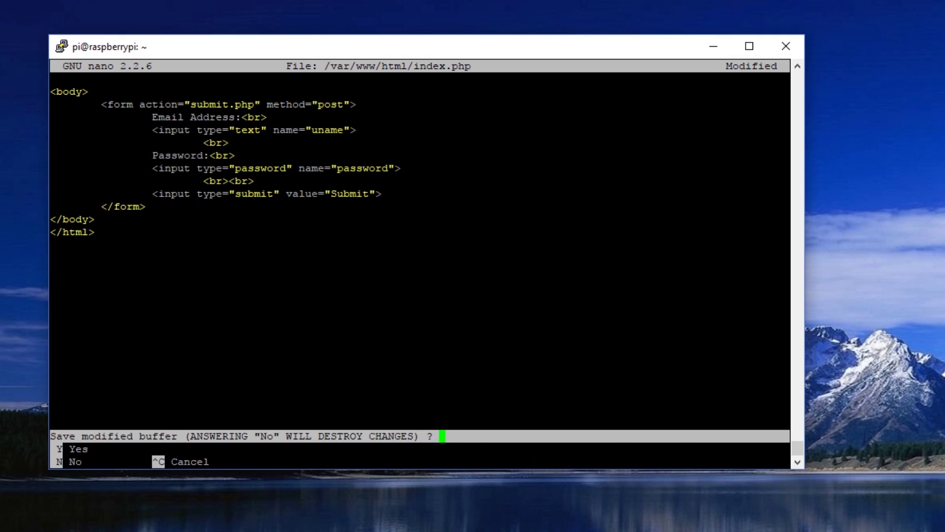
key(y)
key(Return)
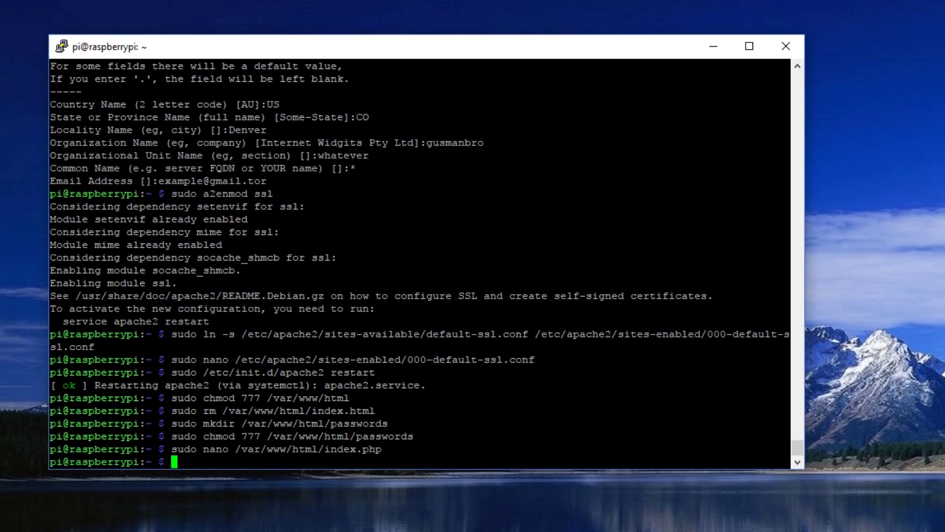
Paste the credential-logging PHP code with a success message into submit.php and save it
key(alt+Tab)
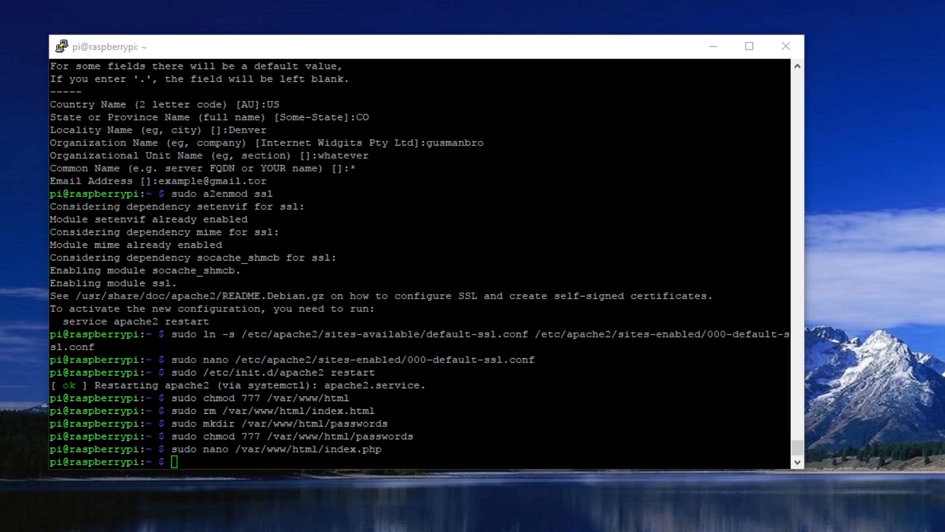
key(alt+Tab)
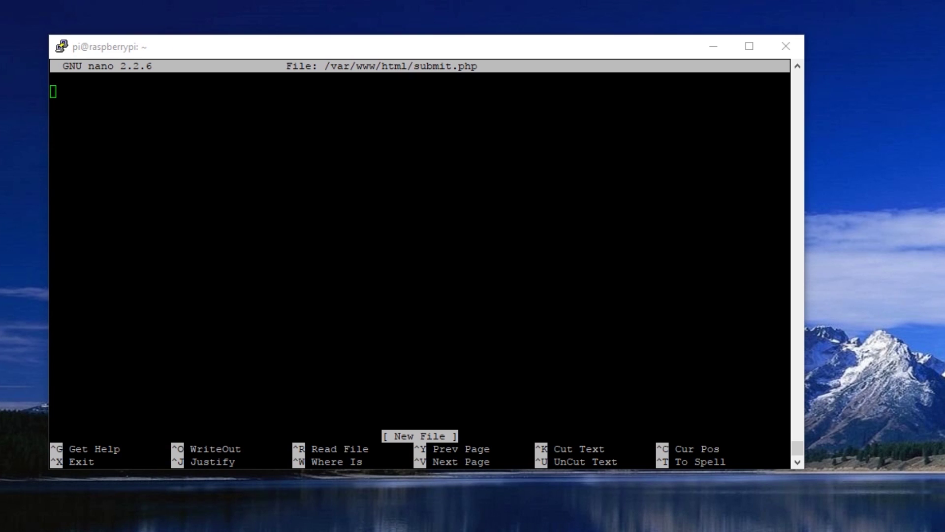
key(shift+Insert)
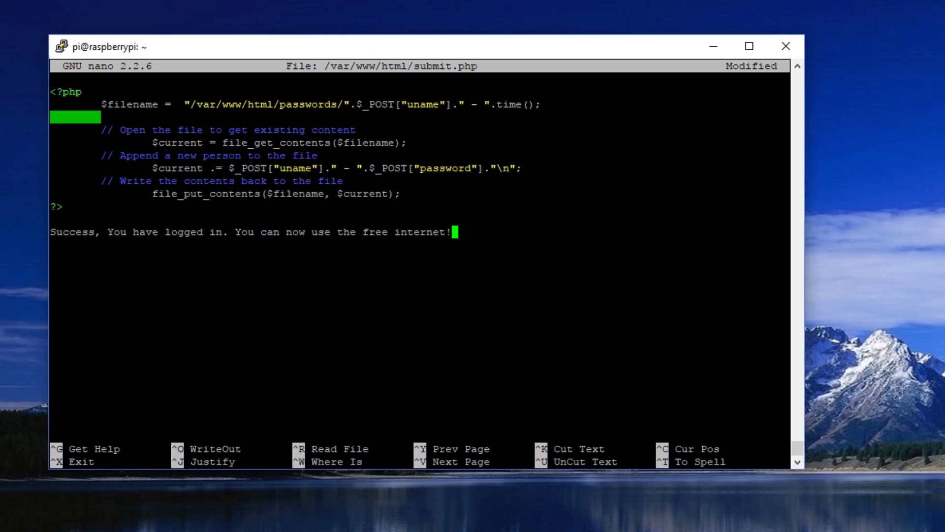
key(ctrl+x)
key(y)
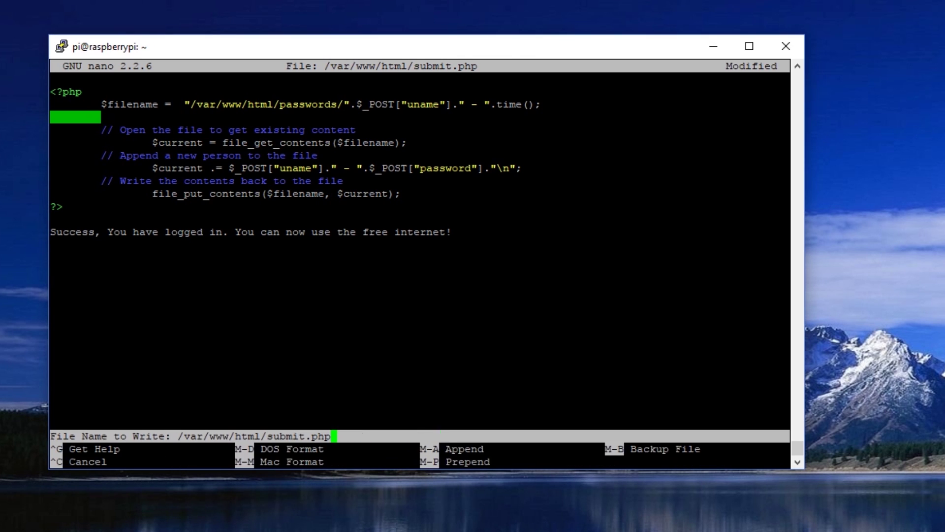
key(Return)
text(sudo )
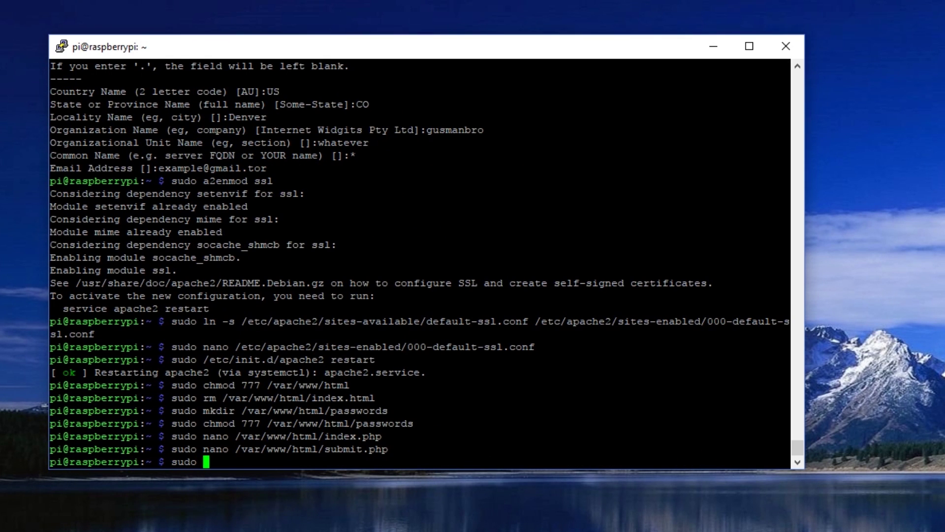
text(reboot)
Reboot the Pi, then enable dnsmasq at boot with update-rc.d defaults
key(Return)
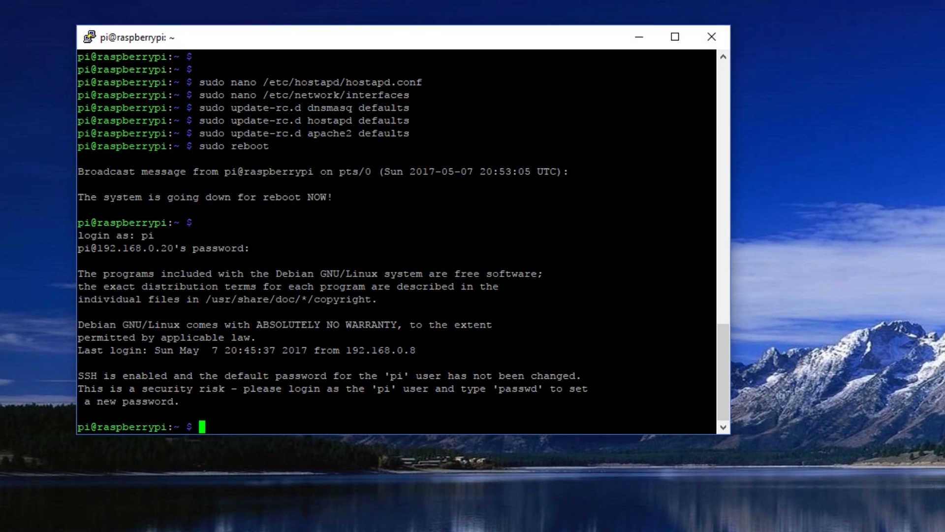
key(Up)
key(Up)
key(Up)
key(Return)
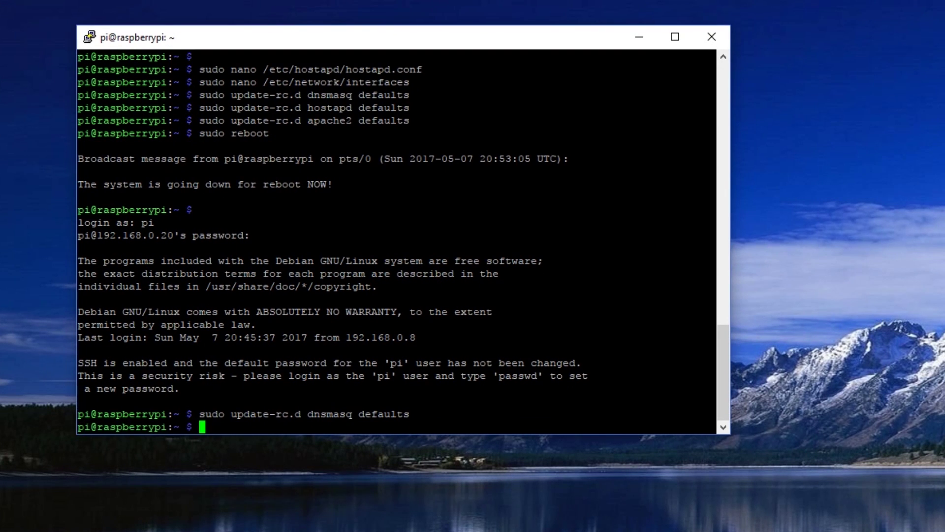
Enable hostapd at boot with update-rc.d defaults
key(Up)
key(Left)
key(Left)
key(Left)
key(Left)
key(Left)
key(Left)
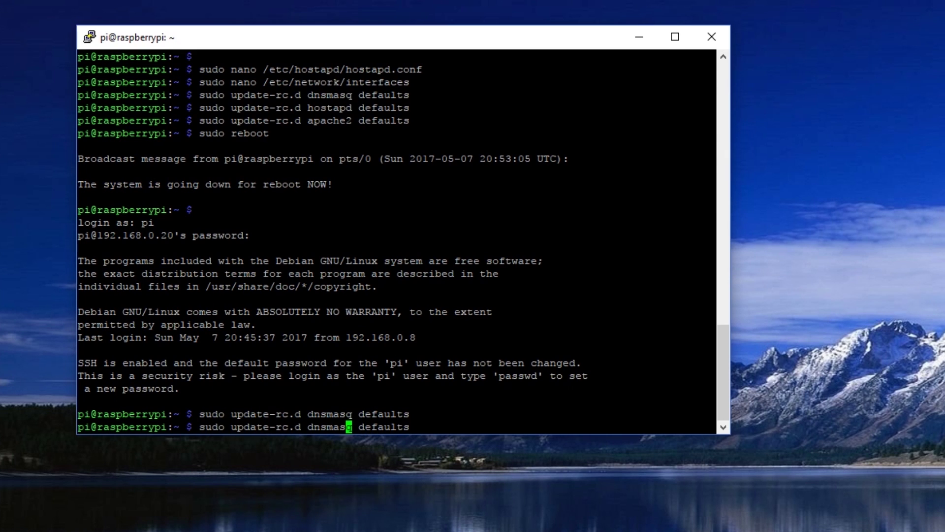
key(Delete)
key(BackSpace)
key(BackSpace)
key(BackSpace)
key(BackSpace)
key(BackSpace)
key(BackSpace)
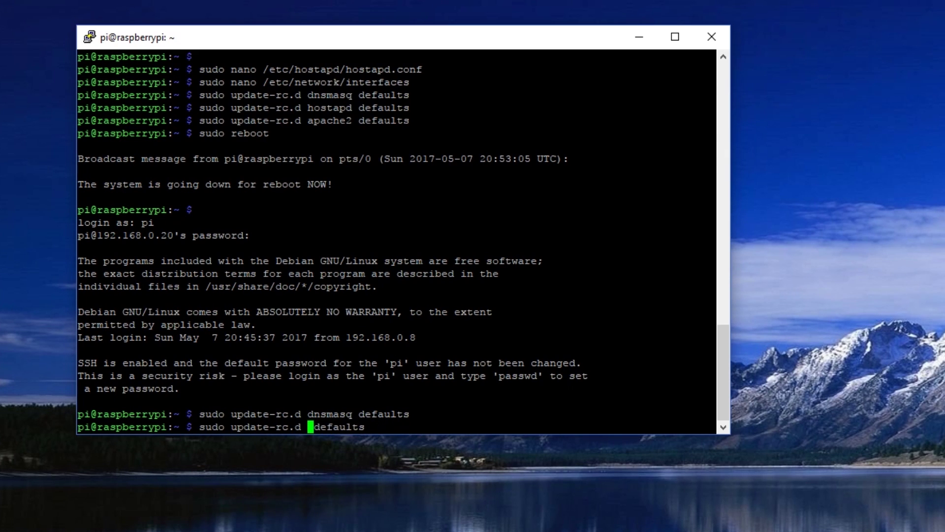
text(hostapd)
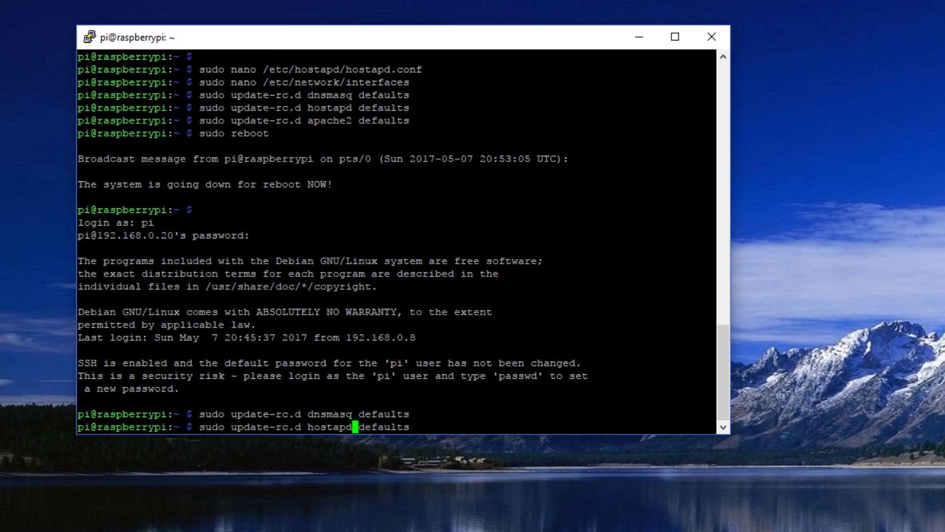
key(Return)
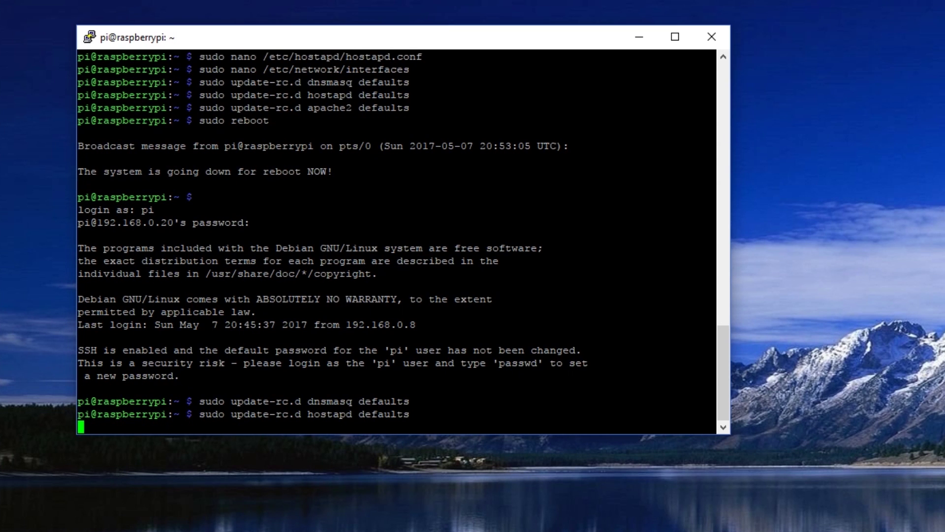
Enable apache2 at boot with update-rc.d defaults
key(Up)
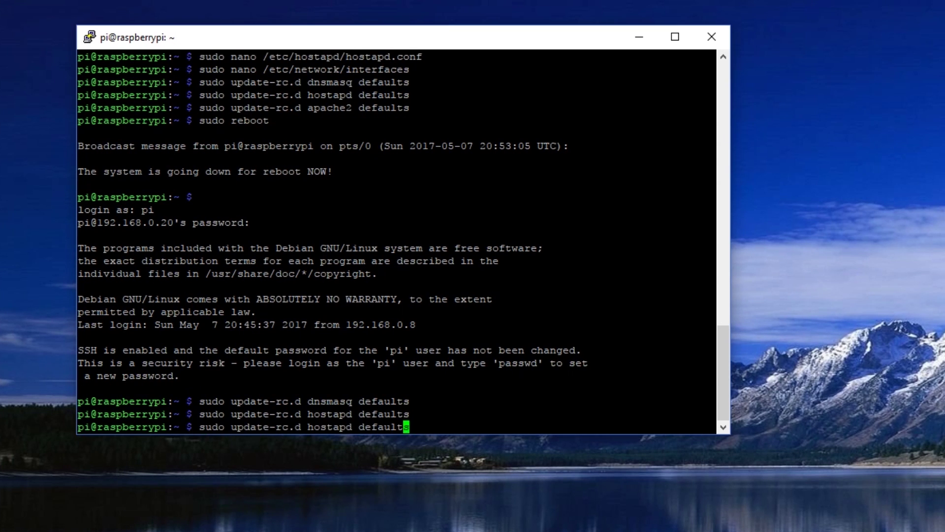
key(ctrl+Left)
key(Left)
key(BackSpace)
key(BackSpace)
key(BackSpace)
key(BackSpace)
key(BackSpace)
key(BackSpace)
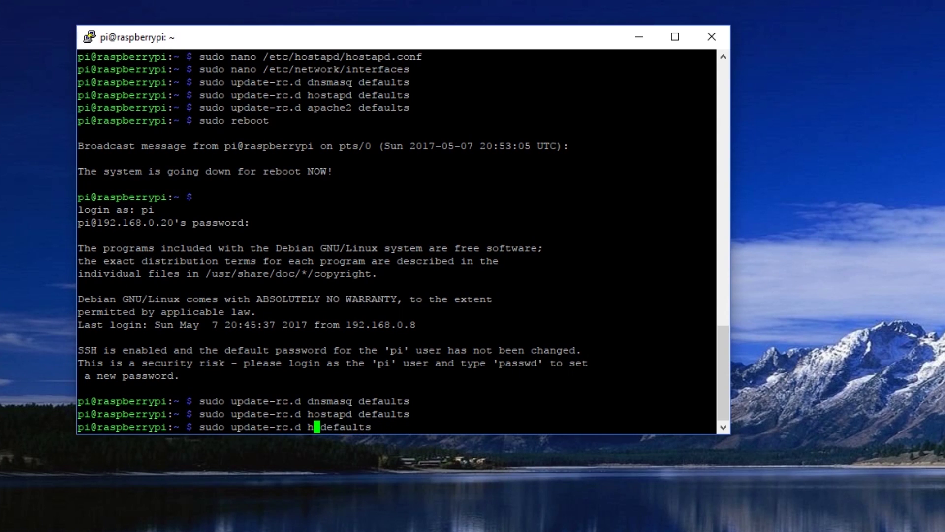
text(apacher)
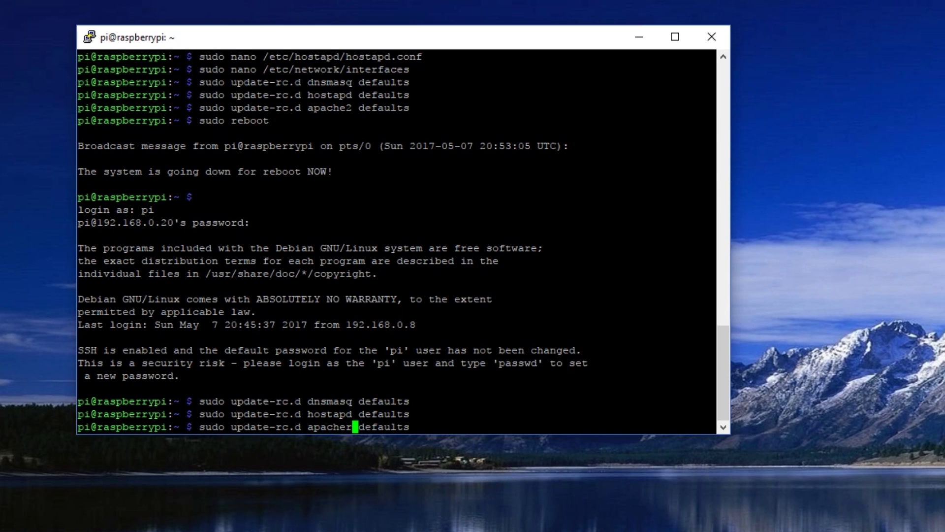
key(BackSpace)
text(2)
key(Return)
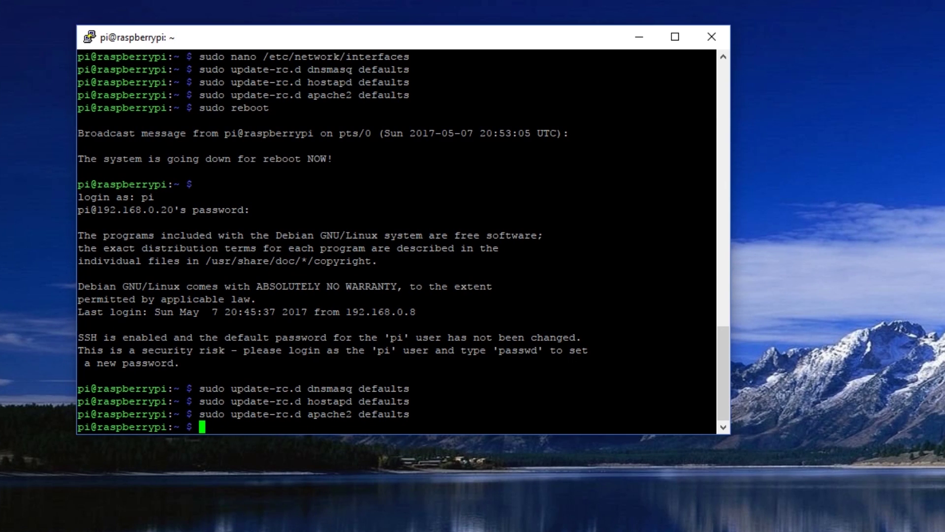
click(836, 222)
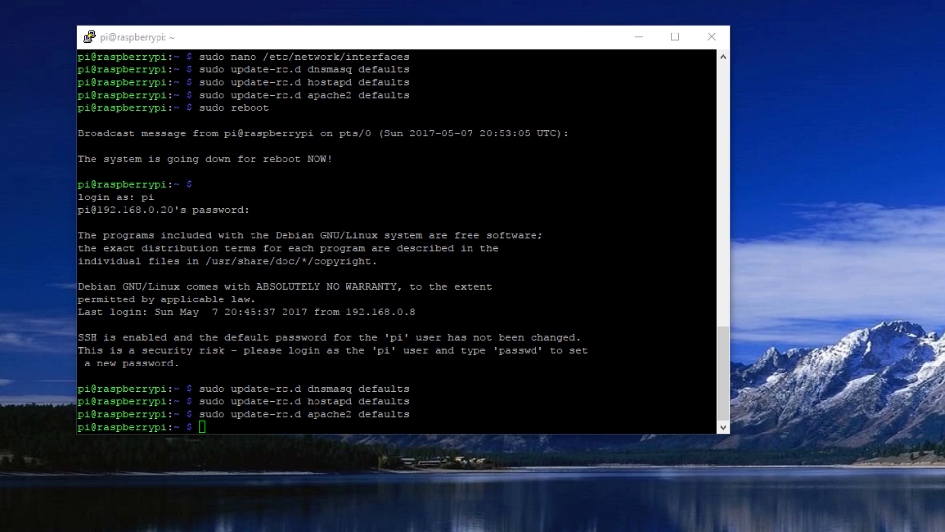